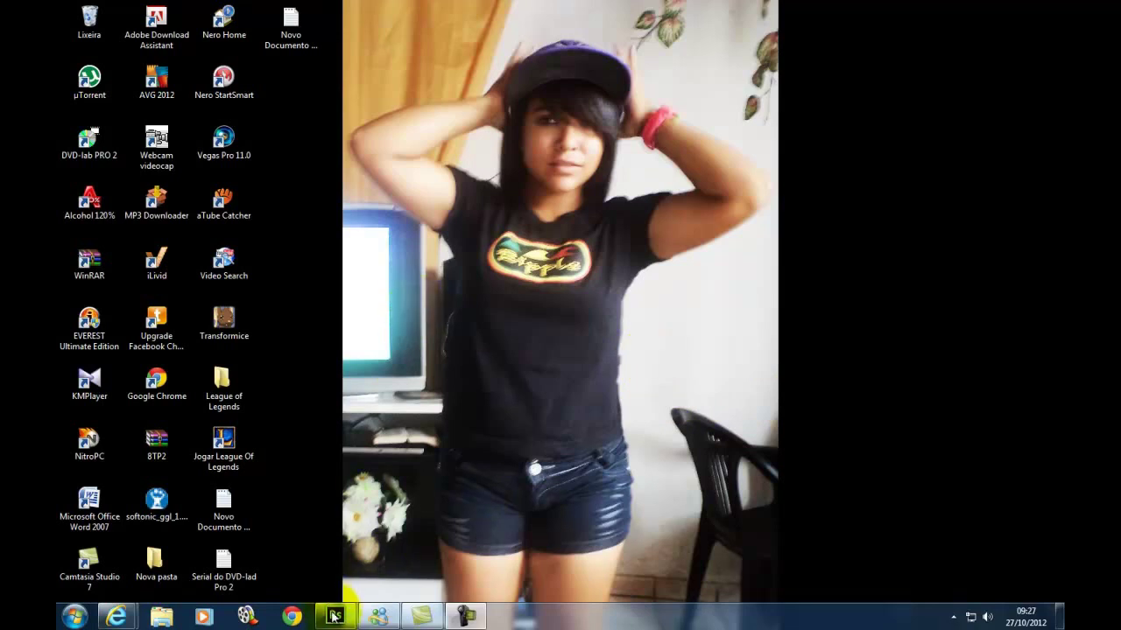
# Step: Bring the blonde woman's portrait forward and toggle the full-screen view with F
pyautogui.click(585, 420)
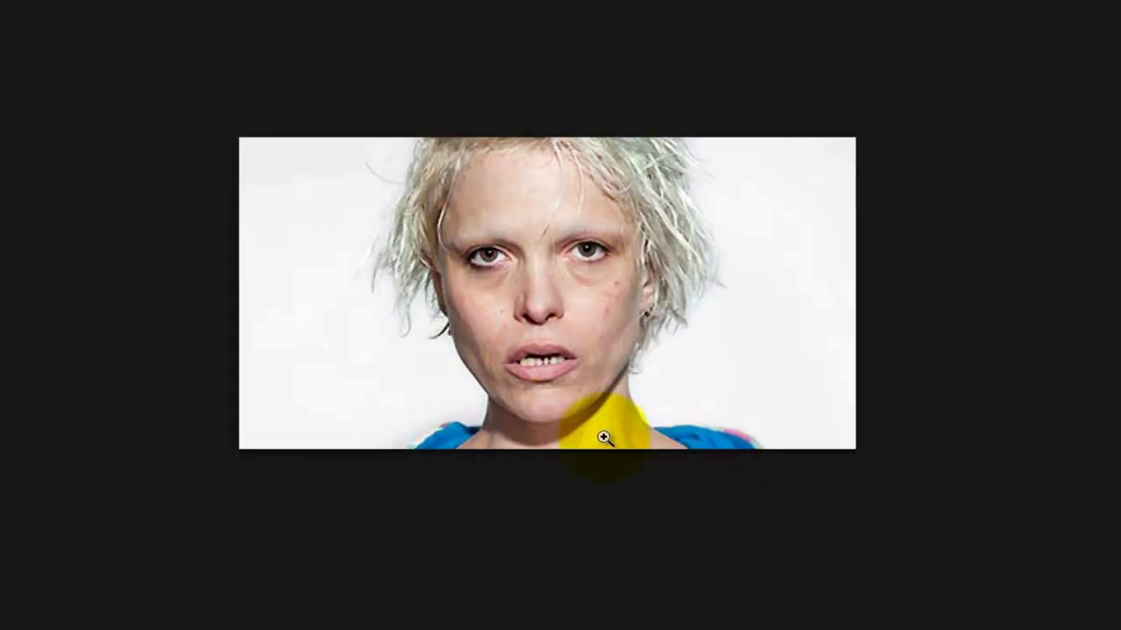
pyautogui.press('f')
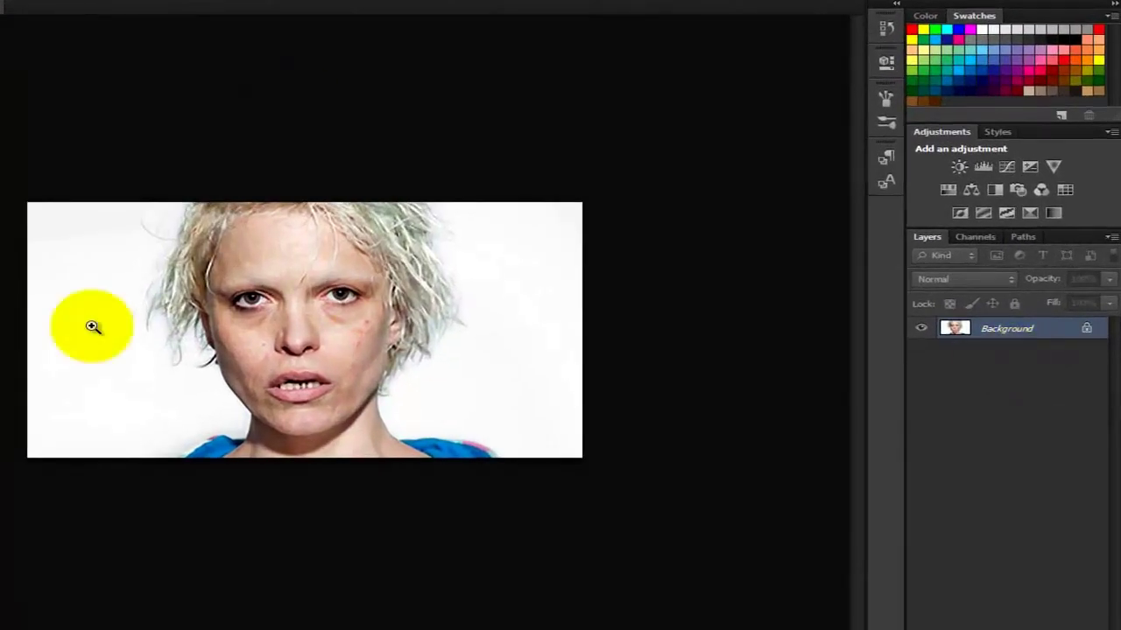
# Step: Convert the Background into Layer 0, duplicate it as Layer 0 copy, and select the Healing Brush
pyautogui.click(1086, 328)
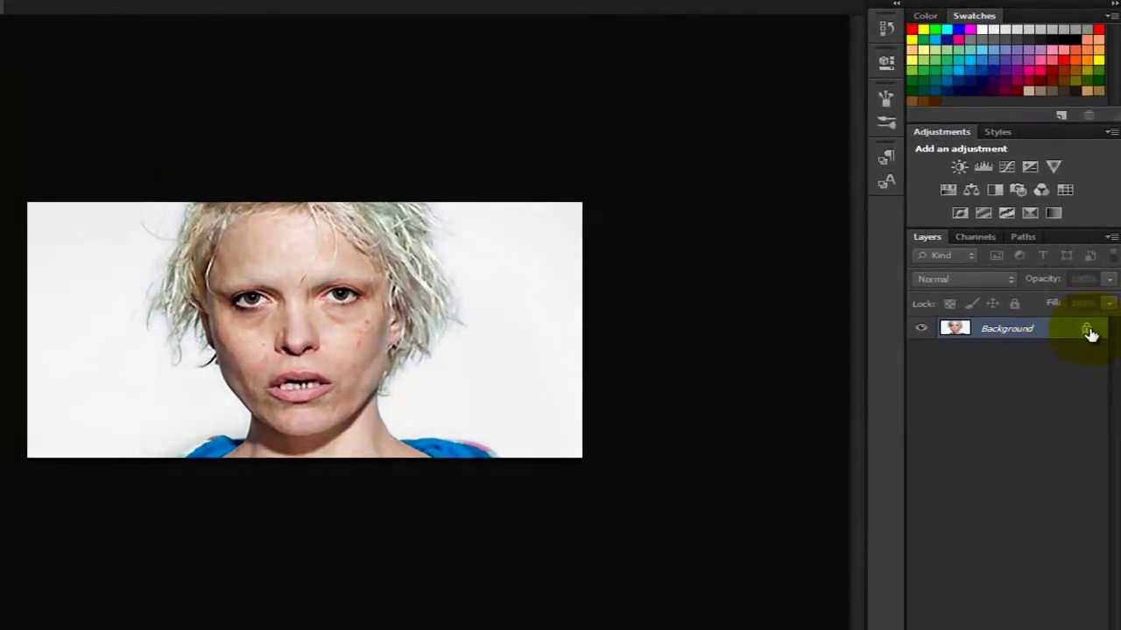
pyautogui.doubleClick(1089, 333)
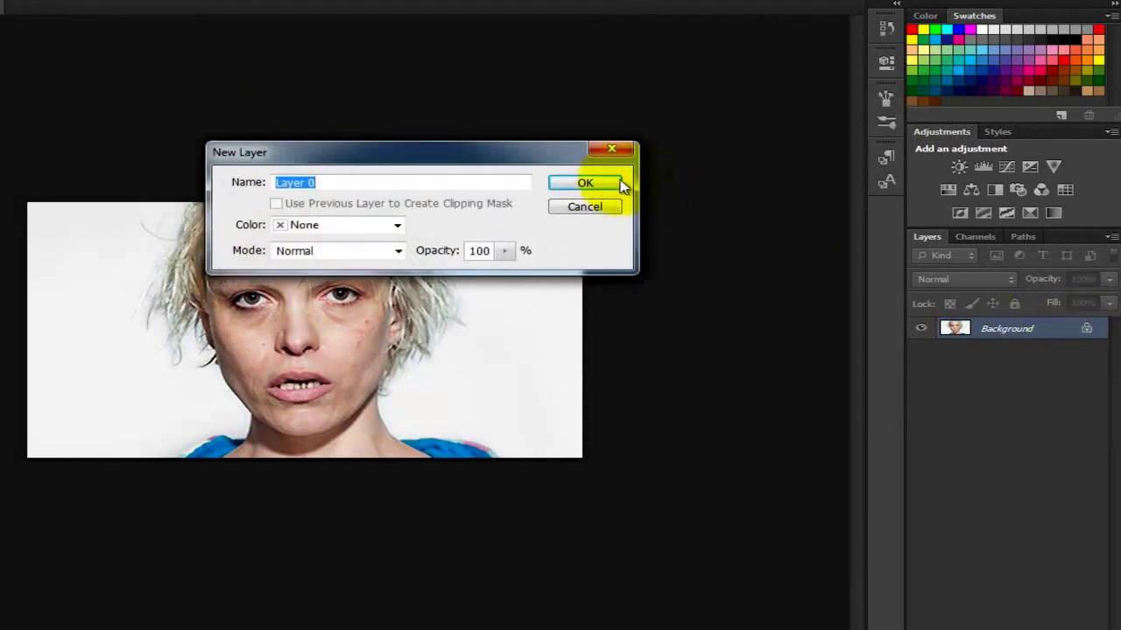
pyautogui.click(610, 181)
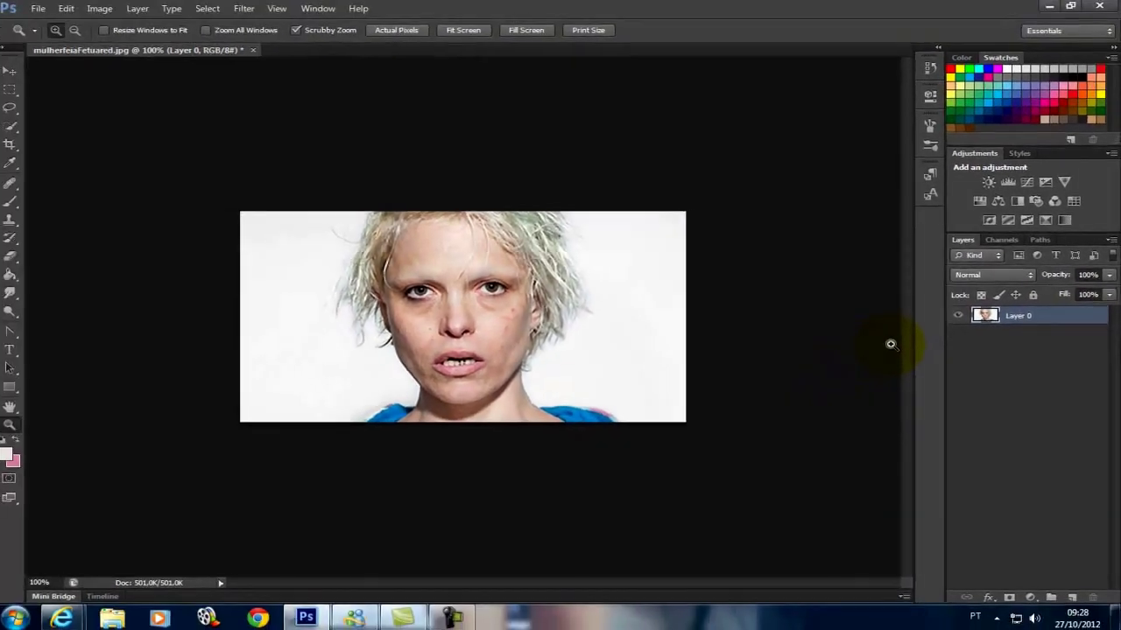
pyautogui.hotkey('ctrl', 'j')
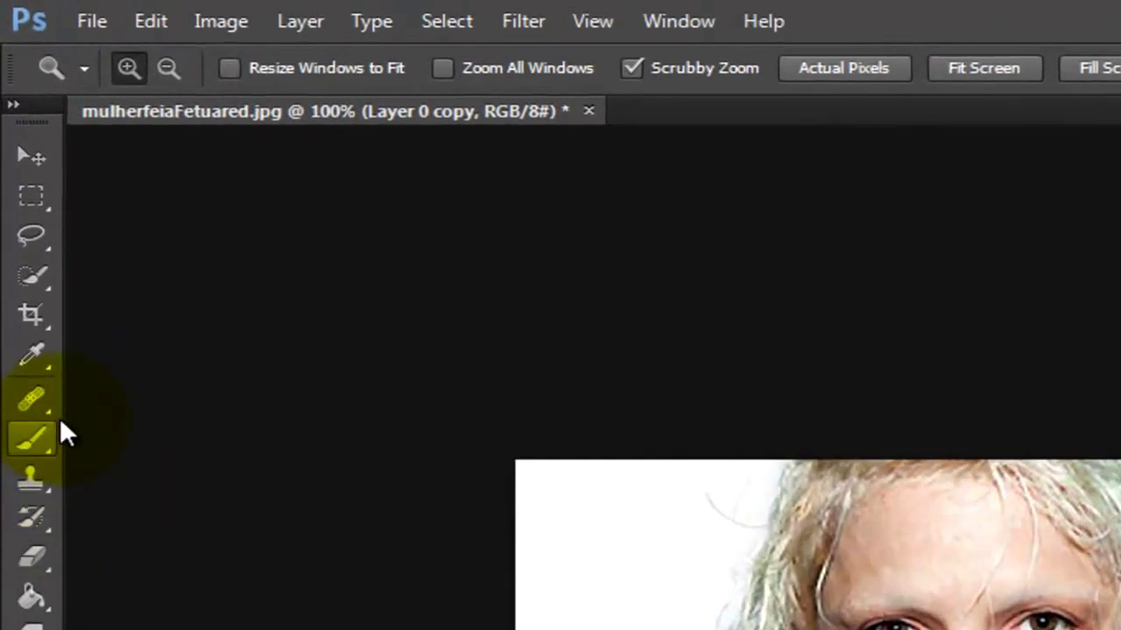
pyautogui.click(19, 400)
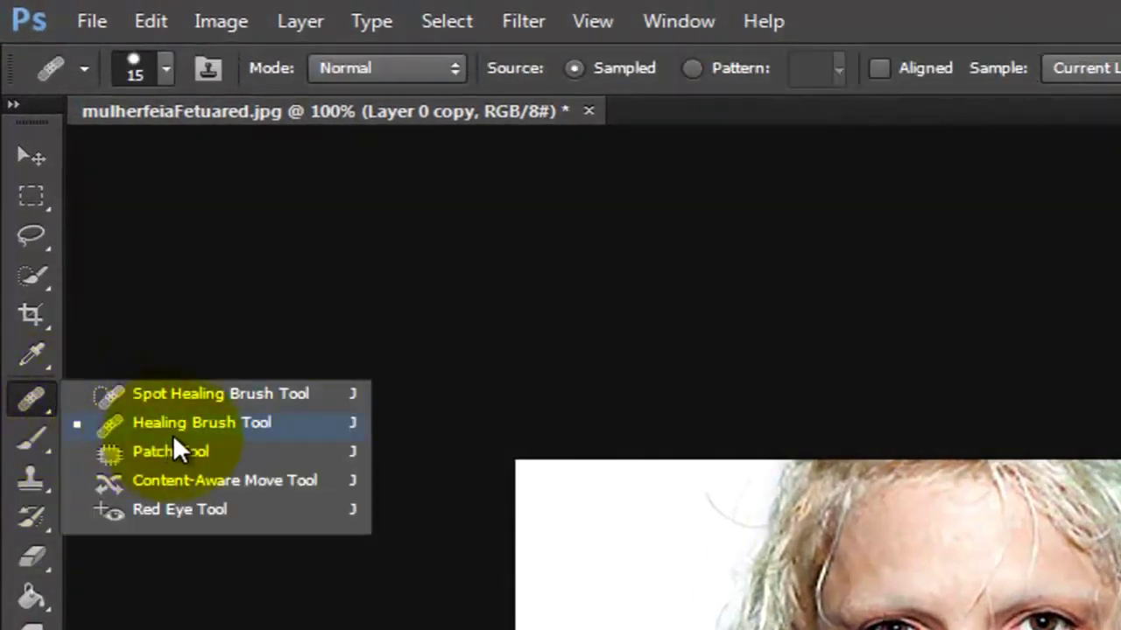
pyautogui.click(261, 429)
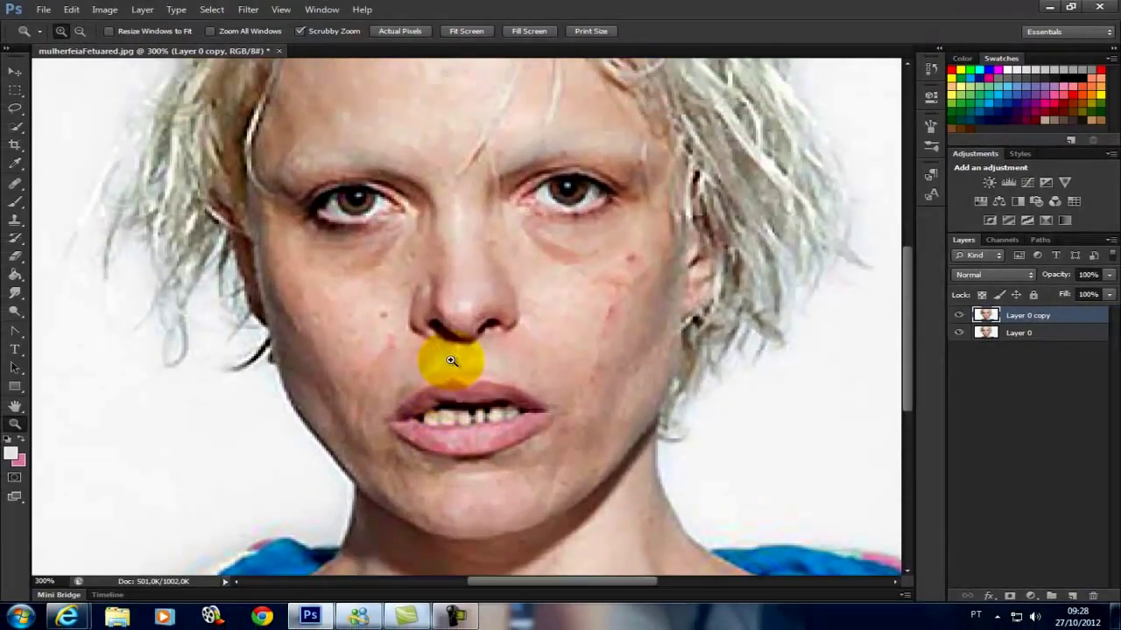
# Step: Zoom in and heal the left cheek and under the left eye from sampled clean skin
pyautogui.click(451, 360)
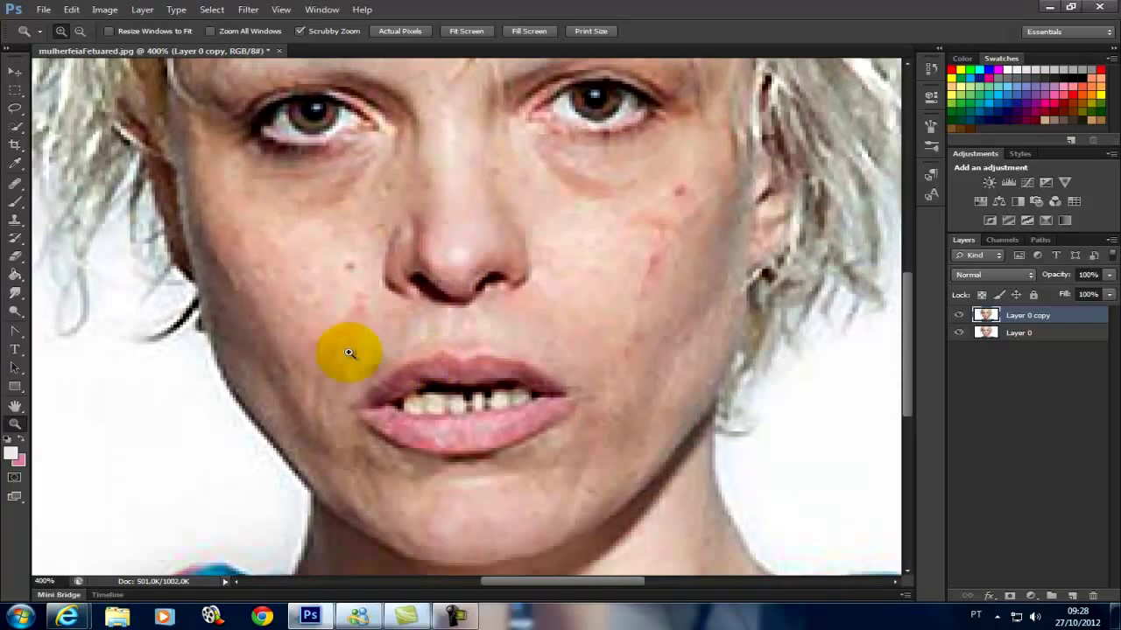
pyautogui.click(14, 185)
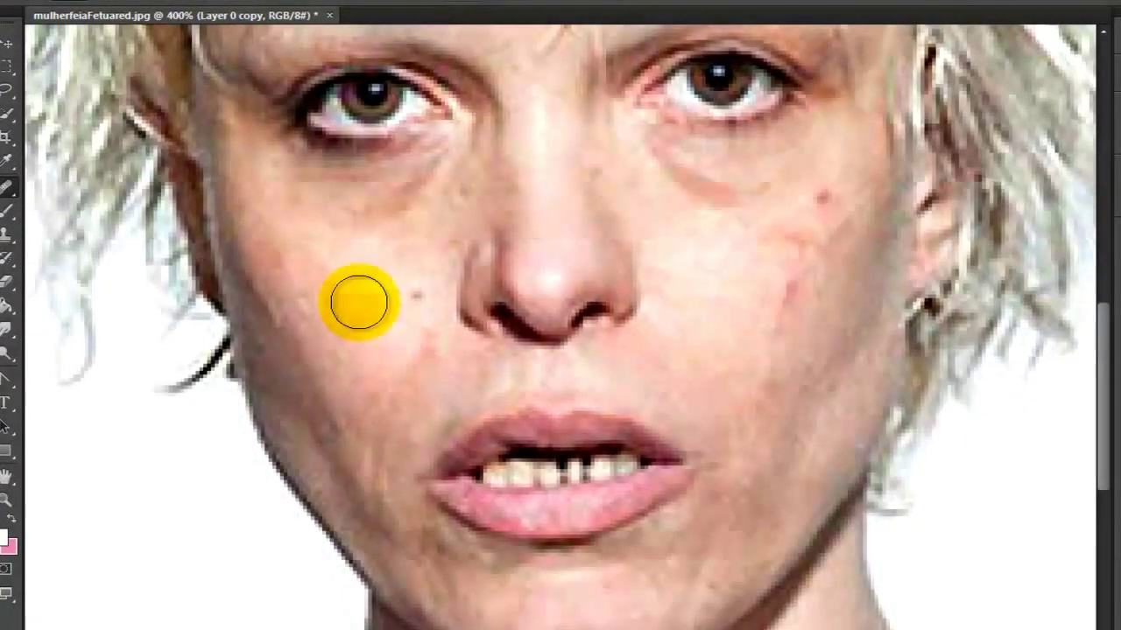
pyautogui.keyDown('alt'); pyautogui.click(373, 368); pyautogui.keyUp('alt')
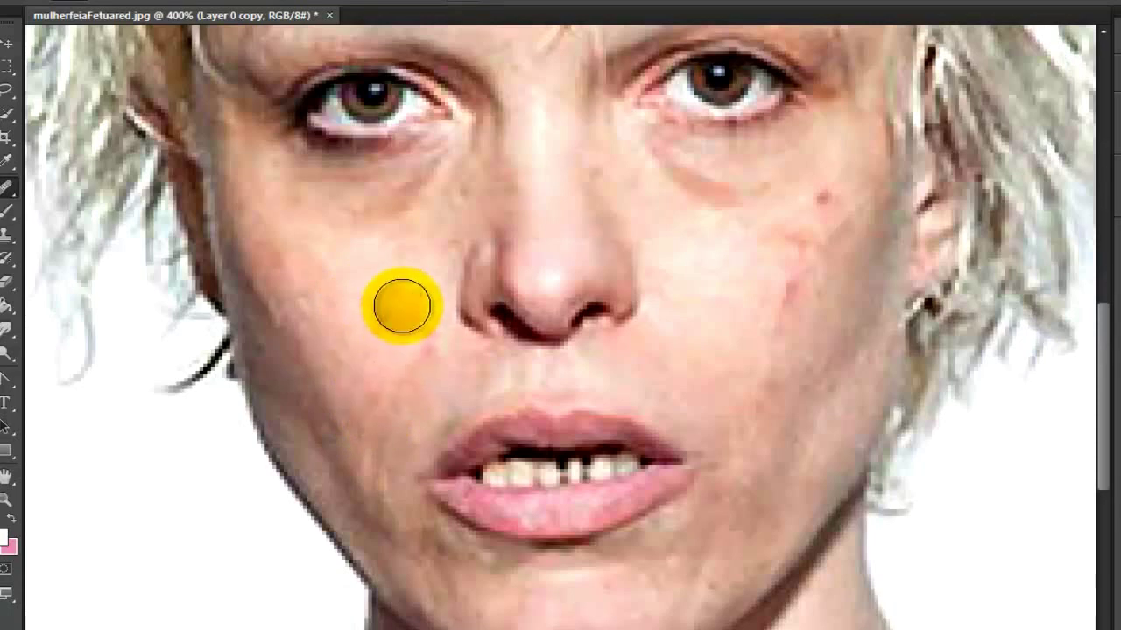
pyautogui.moveTo(402, 306); pyautogui.dragTo(350, 355)
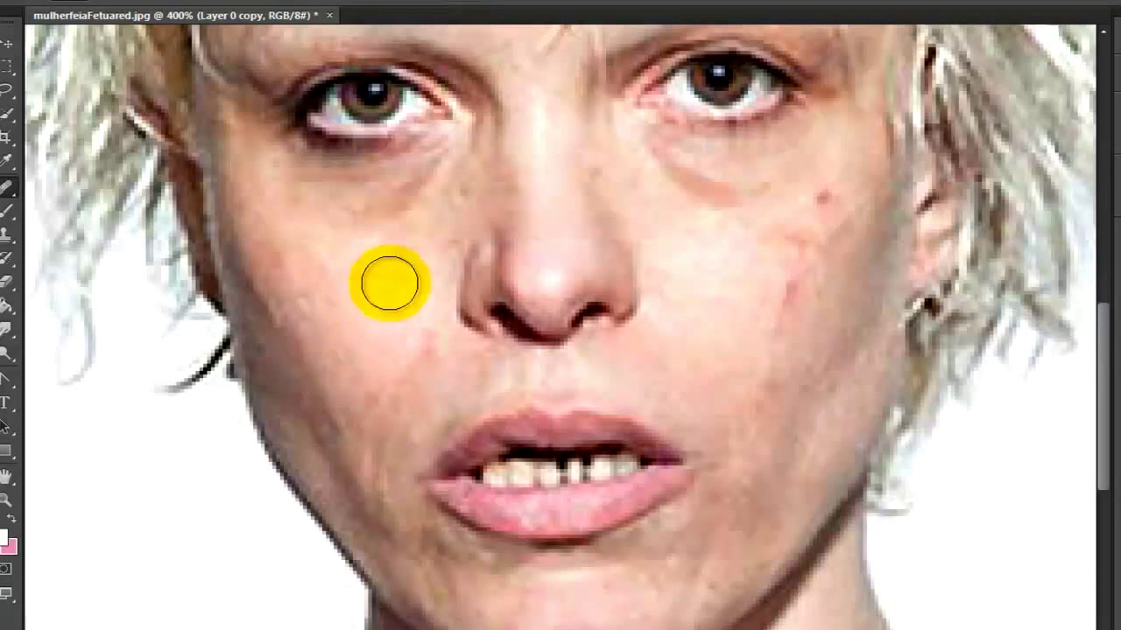
pyautogui.keyDown('alt'); pyautogui.click(365, 333); pyautogui.keyUp('alt')
pyautogui.moveTo(316, 303); pyautogui.dragTo(293, 313)
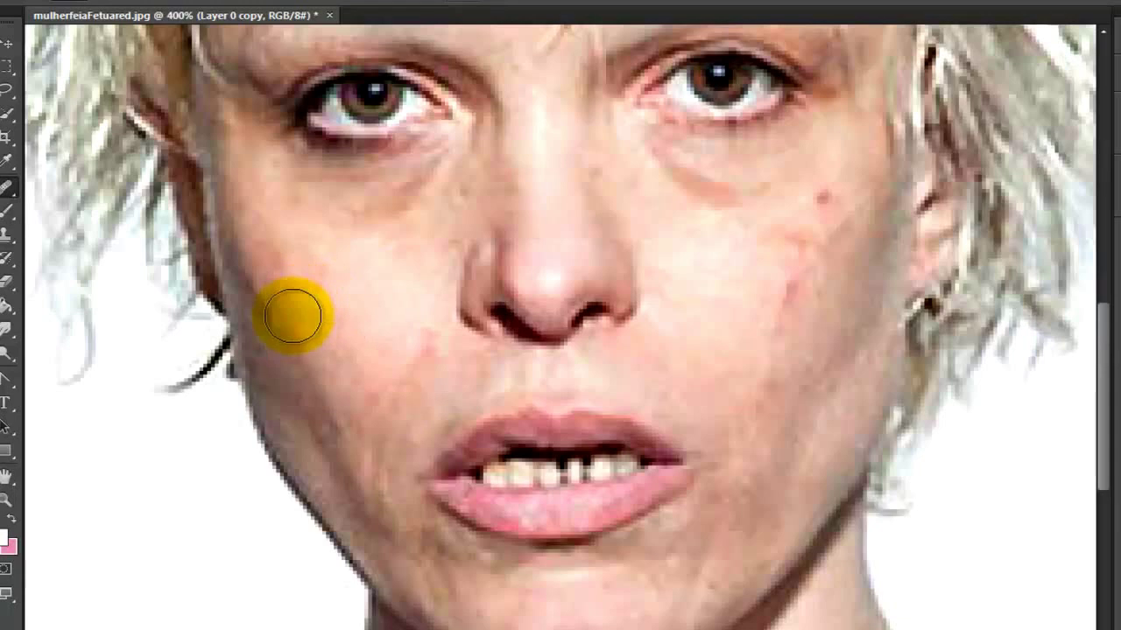
pyautogui.keyDown('alt'); pyautogui.click(385, 300); pyautogui.keyUp('alt')
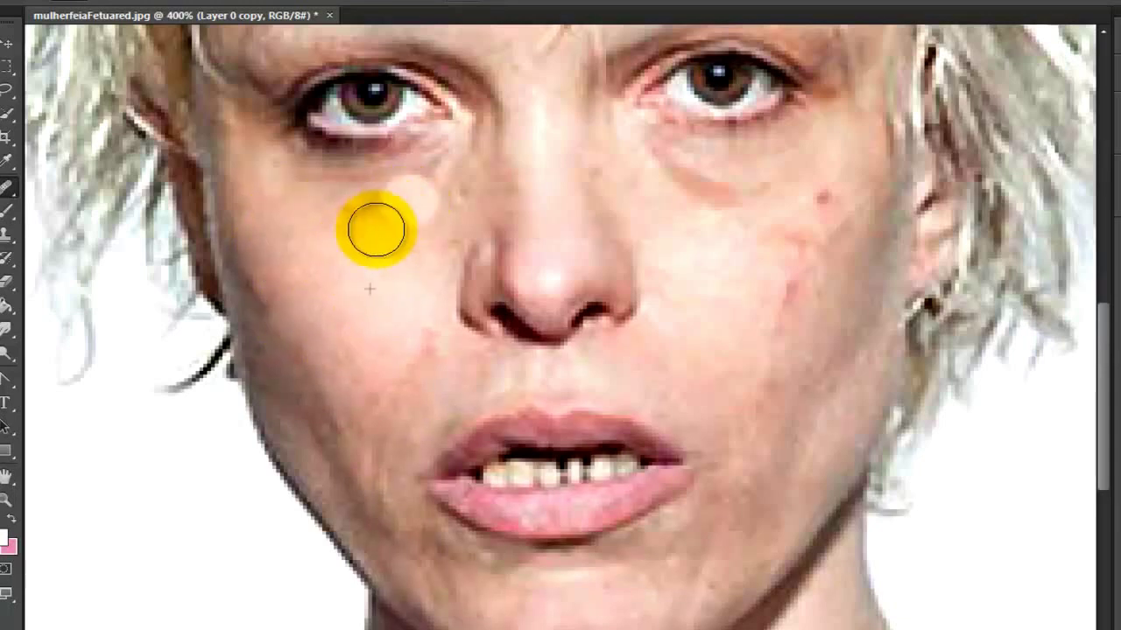
pyautogui.moveTo(367, 197)
pyautogui.mouseDown()
pyautogui.moveTo(299, 189)
pyautogui.moveTo(320, 193)
pyautogui.mouseUp()
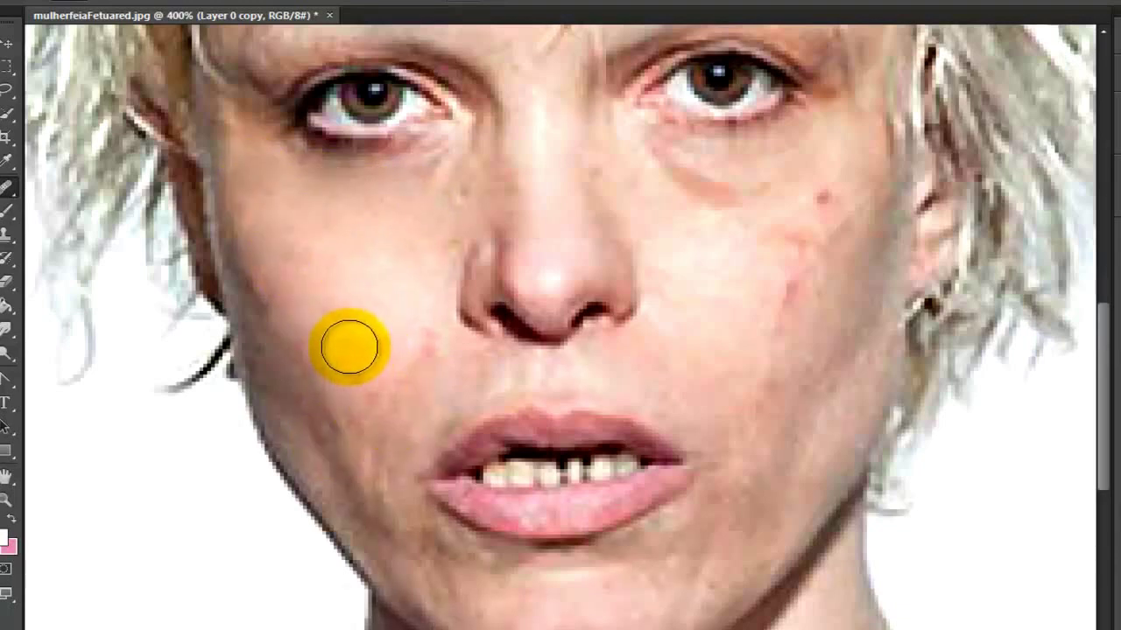
# Step: Heal the cheek toward the nostril, the upper left cheek, and the lower cheek beside the lips
pyautogui.moveTo(375, 390); pyautogui.dragTo(380, 406)
pyautogui.click(427, 337)
pyautogui.moveTo(428, 337); pyautogui.dragTo(333, 425)
pyautogui.click(368, 362)
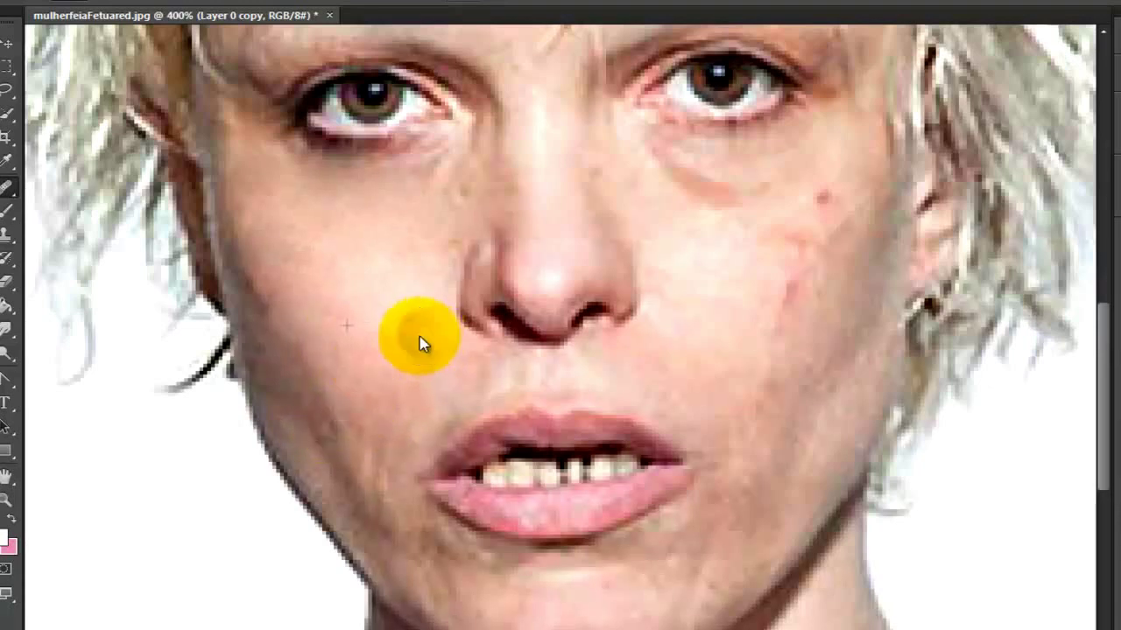
pyautogui.scroll(-1, 332, 451)
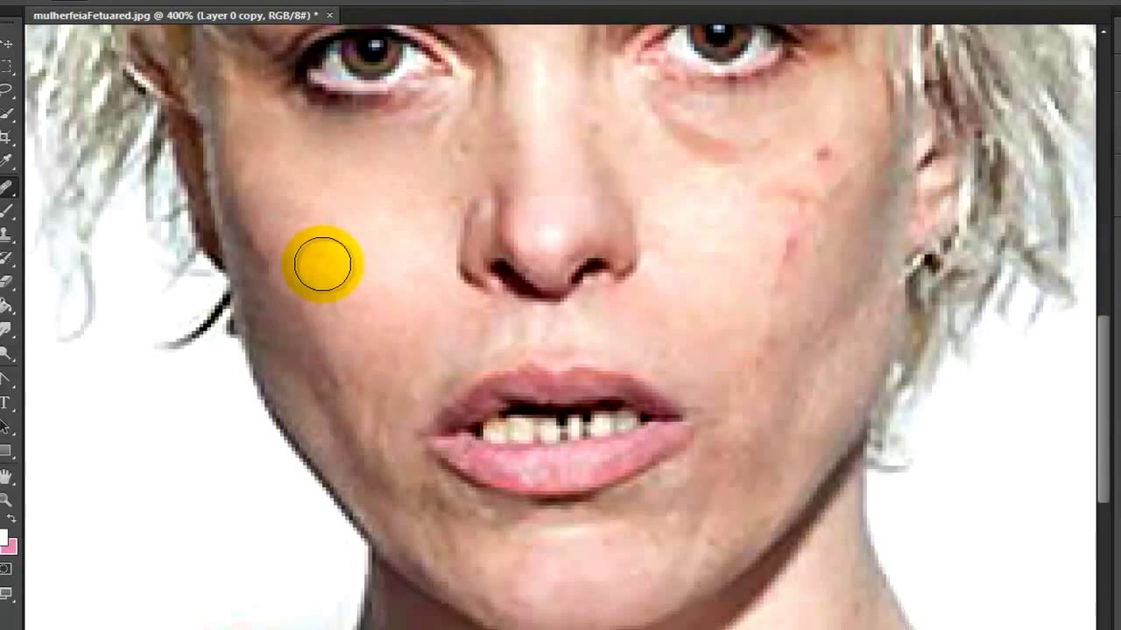
pyautogui.moveTo(300, 263); pyautogui.dragTo(253, 212)
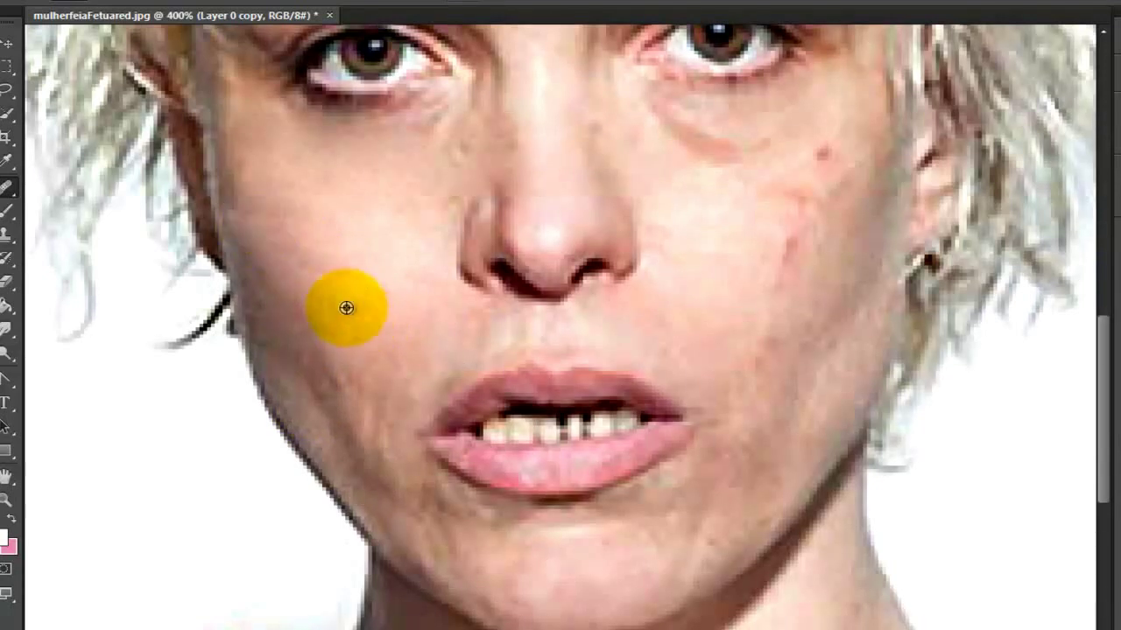
pyautogui.moveTo(313, 309); pyautogui.dragTo(274, 282)
pyautogui.moveTo(355, 323)
pyautogui.mouseDown()
pyautogui.moveTo(328, 372)
pyautogui.moveTo(365, 338)
pyautogui.moveTo(323, 397)
pyautogui.moveTo(300, 342)
pyautogui.mouseUp()
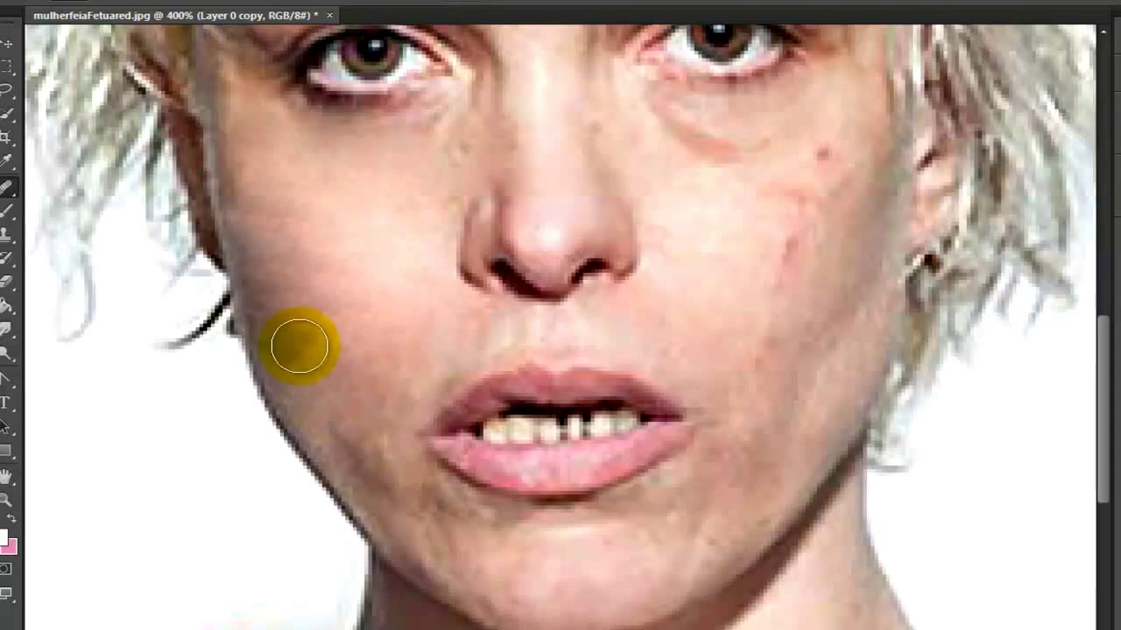
pyautogui.moveTo(390, 449)
pyautogui.mouseDown()
pyautogui.moveTo(370, 428)
pyautogui.moveTo(363, 457)
pyautogui.moveTo(446, 573)
pyautogui.moveTo(447, 513)
pyautogui.moveTo(496, 563)
pyautogui.moveTo(458, 543)
pyautogui.moveTo(437, 509)
pyautogui.moveTo(565, 587)
pyautogui.moveTo(506, 576)
pyautogui.moveTo(500, 531)
pyautogui.moveTo(477, 521)
pyautogui.moveTo(491, 565)
pyautogui.moveTo(576, 538)
pyautogui.moveTo(498, 568)
pyautogui.moveTo(578, 570)
pyautogui.moveTo(570, 535)
pyautogui.moveTo(599, 534)
pyautogui.moveTo(635, 573)
pyautogui.moveTo(673, 549)
pyautogui.moveTo(683, 555)
pyautogui.moveTo(726, 468)
pyautogui.moveTo(706, 568)
pyautogui.moveTo(750, 523)
pyautogui.mouseUp()
# Step: Heal the chin and the right cheek, removing the small red spot
pyautogui.scroll(2, 712, 501)
pyautogui.moveTo(666, 594)
pyautogui.mouseDown()
pyautogui.moveTo(711, 596)
pyautogui.moveTo(823, 543)
pyautogui.moveTo(673, 617)
pyautogui.mouseUp()
pyautogui.scroll(2, 797, 568)
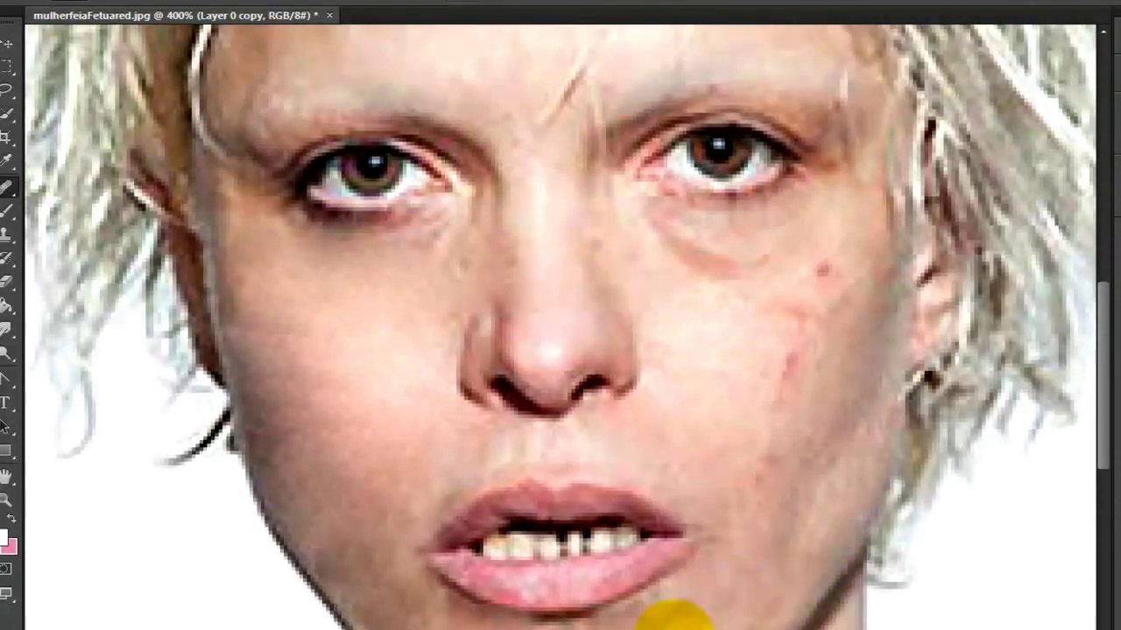
pyautogui.scroll(2, 688, 604)
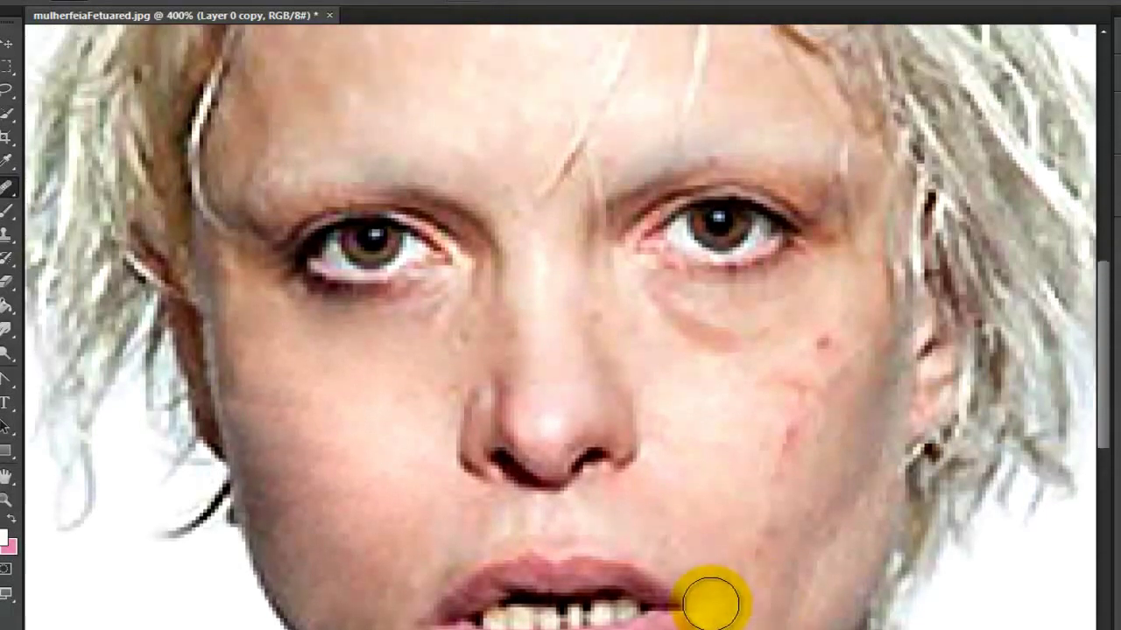
pyautogui.moveTo(733, 609)
pyautogui.mouseDown()
pyautogui.moveTo(780, 533)
pyautogui.moveTo(738, 613)
pyautogui.moveTo(742, 570)
pyautogui.moveTo(770, 517)
pyautogui.mouseUp()
pyautogui.scroll(2, 750, 613)
pyautogui.moveTo(762, 621)
pyautogui.mouseDown()
pyautogui.moveTo(723, 589)
pyautogui.moveTo(765, 560)
pyautogui.moveTo(776, 517)
pyautogui.moveTo(810, 468)
pyautogui.mouseUp()
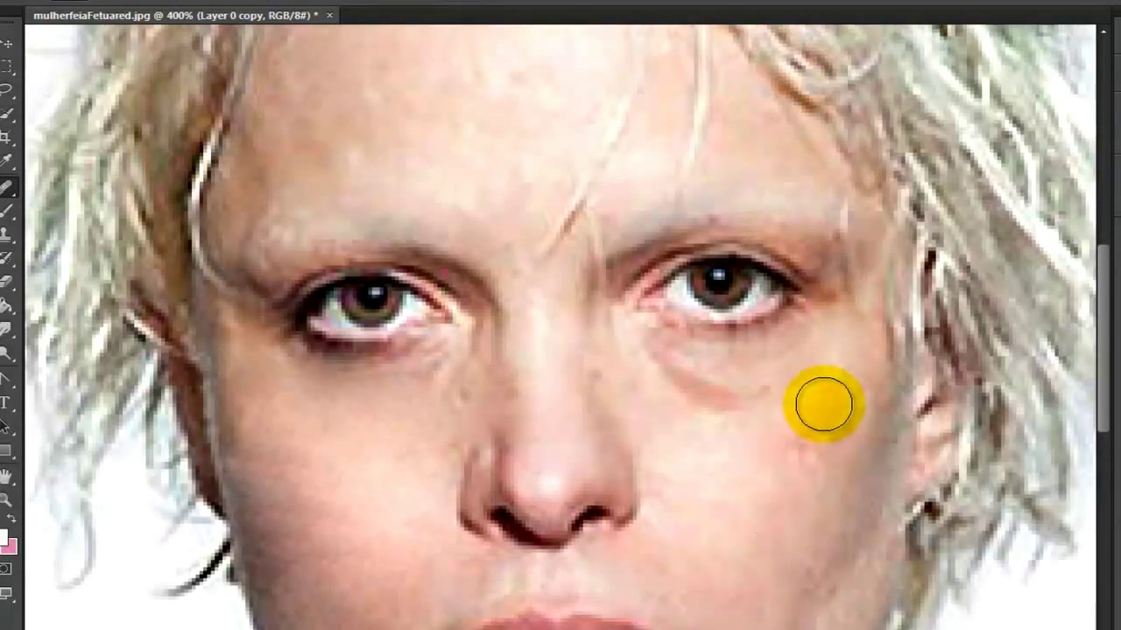
pyautogui.click(823, 400)
pyautogui.moveTo(774, 507)
pyautogui.mouseDown()
pyautogui.moveTo(786, 452)
pyautogui.moveTo(790, 523)
pyautogui.moveTo(831, 463)
pyautogui.moveTo(845, 405)
pyautogui.moveTo(793, 438)
pyautogui.moveTo(755, 403)
pyautogui.moveTo(675, 362)
pyautogui.moveTo(680, 377)
pyautogui.moveTo(738, 408)
pyautogui.moveTo(821, 320)
pyautogui.mouseUp()
# Step: Soften the skin below the eye and undo the dab that covered the teeth
pyautogui.scroll(-3, 680, 570)
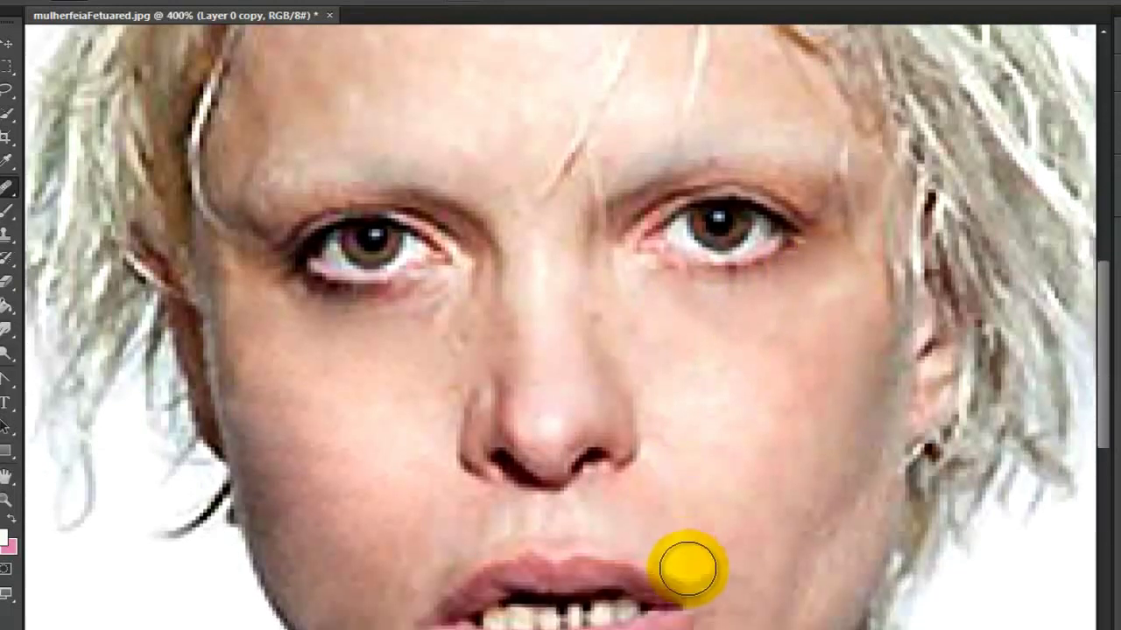
pyautogui.moveTo(413, 340)
pyautogui.mouseDown()
pyautogui.moveTo(429, 312)
pyautogui.moveTo(388, 271)
pyautogui.mouseUp()
pyautogui.moveTo(529, 585); pyautogui.dragTo(540, 589)
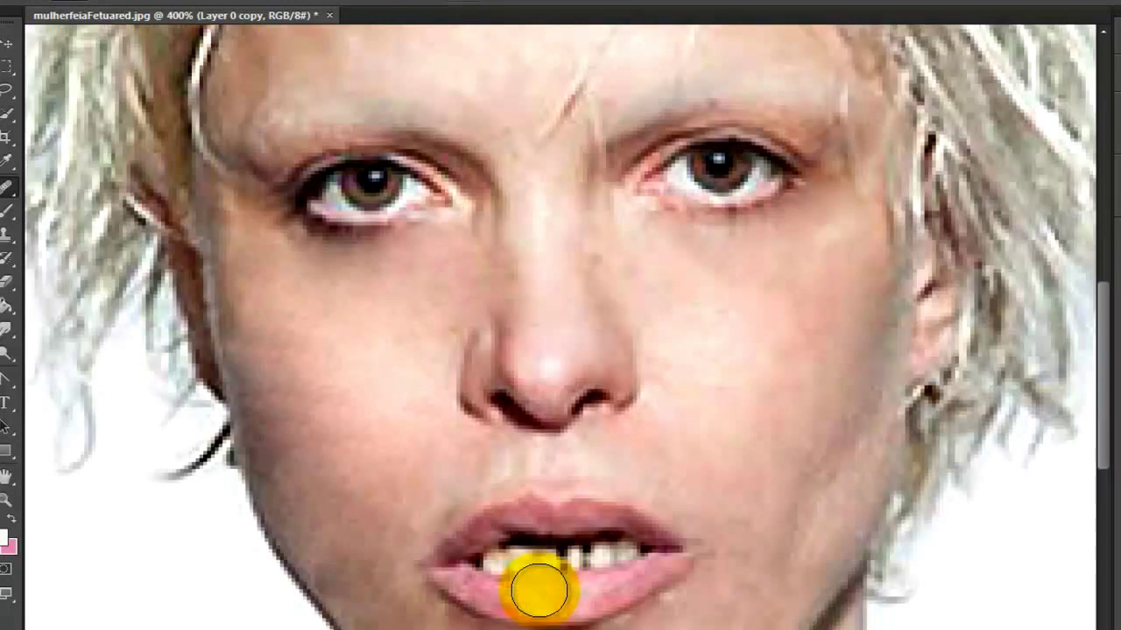
pyautogui.hotkey('ctrl', 'z')
pyautogui.scroll(2, 816, 316)
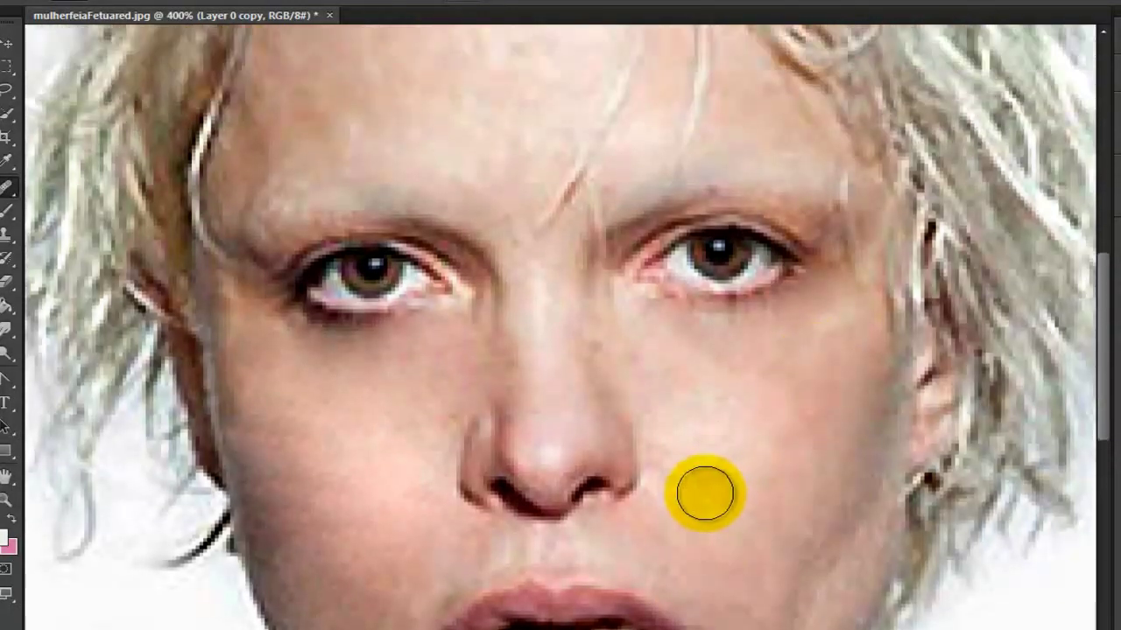
# Step: Fit the whole portrait on screen using the Zoom tool's context menu
pyautogui.click(5, 500)
pyautogui.rightClick(467, 401)
pyautogui.click(466, 401)
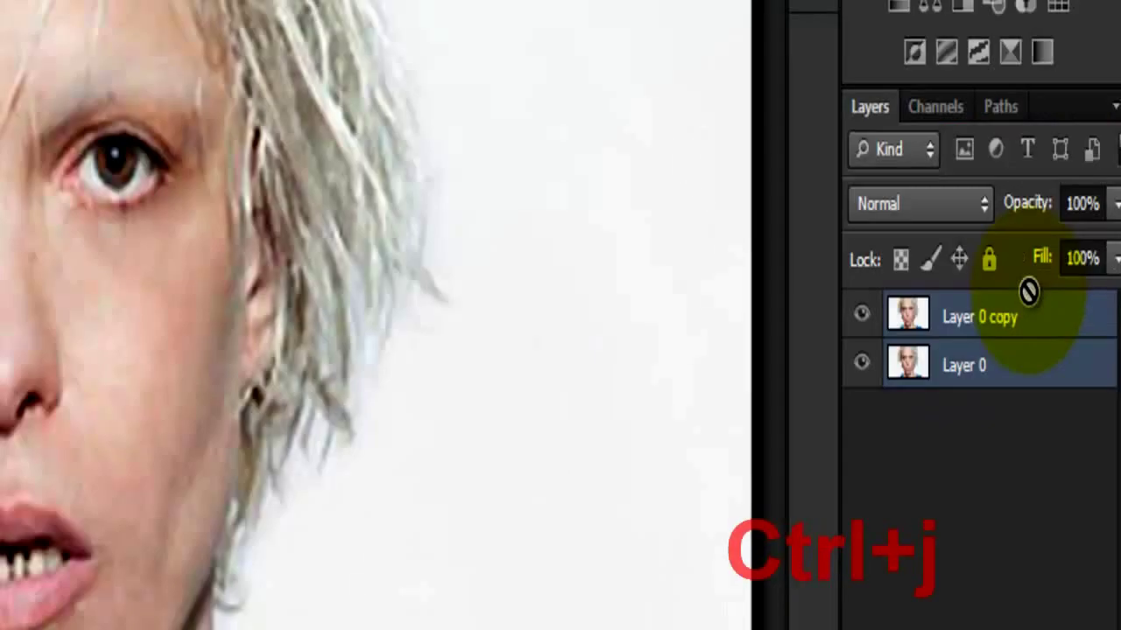
# Step: Merge the two layers into Layer 0 copy and duplicate it as Layer 0 copy 2
pyautogui.hotkey('ctrl', 'e')
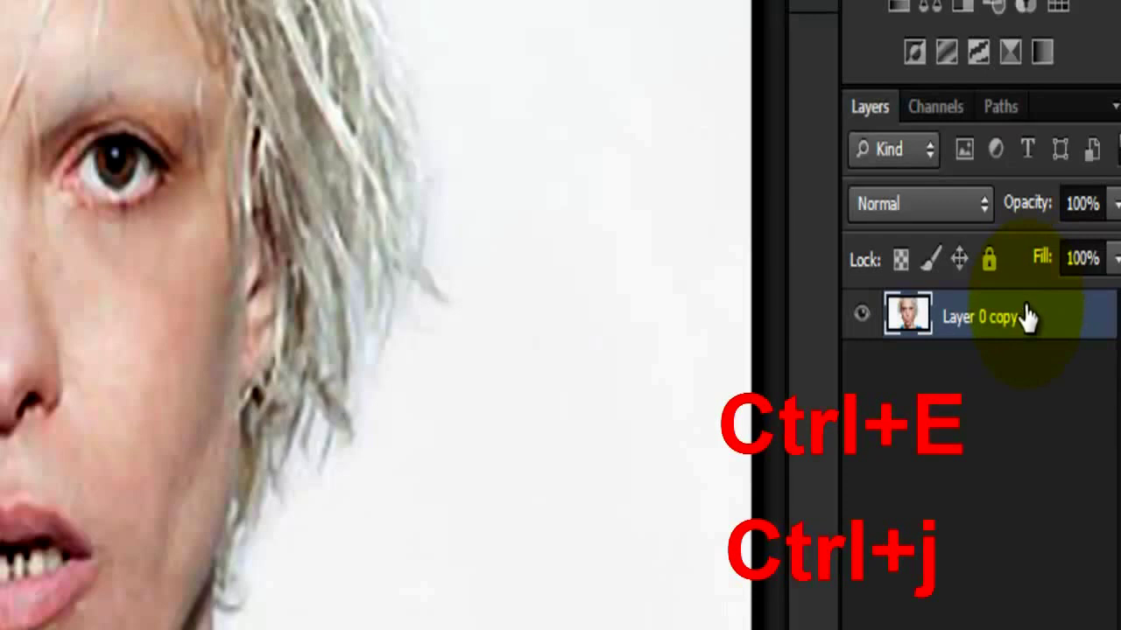
pyautogui.hotkey('ctrl', 'j')
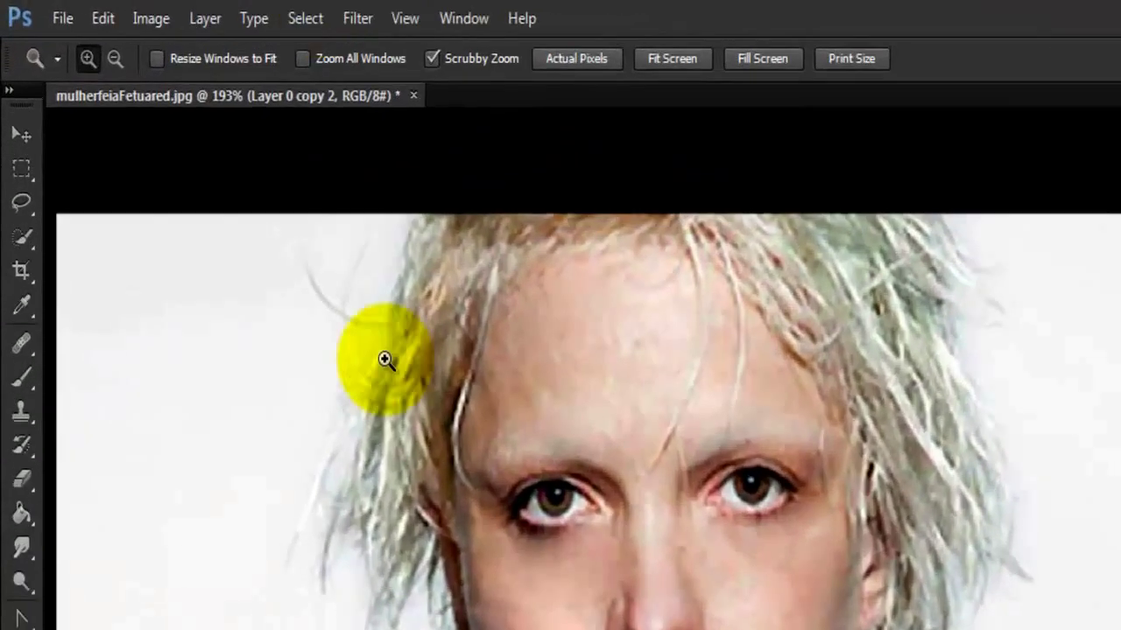
# Step: Apply Smart Blur to Layer 0 copy 2: radius 2.5, threshold 23.4, Low quality, Normal mode
pyautogui.click(357, 17)
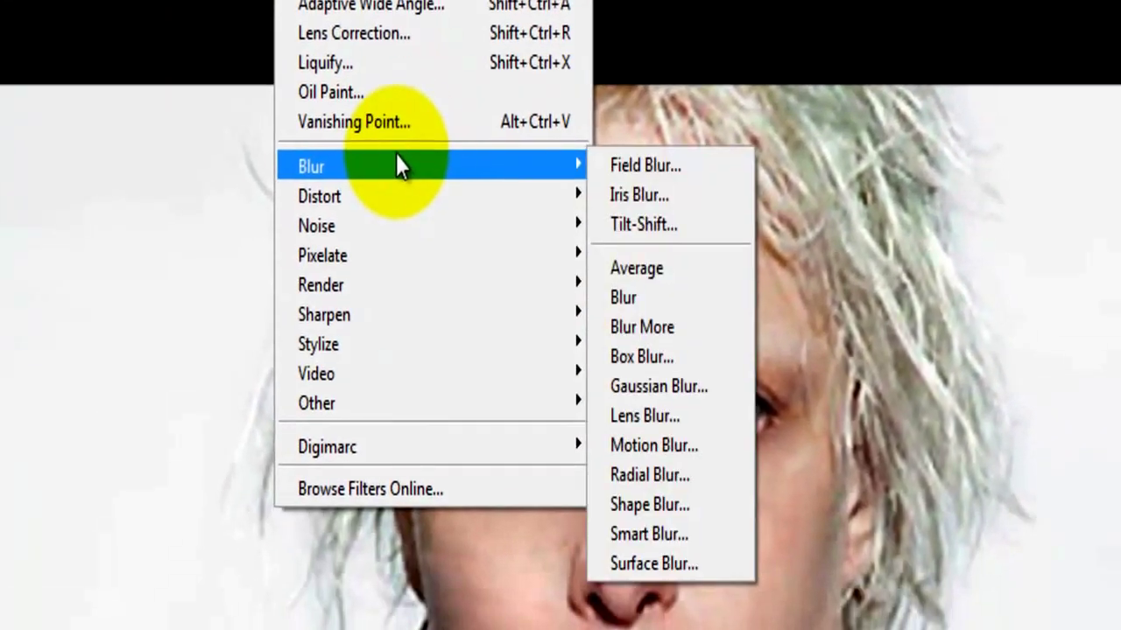
pyautogui.click(701, 533)
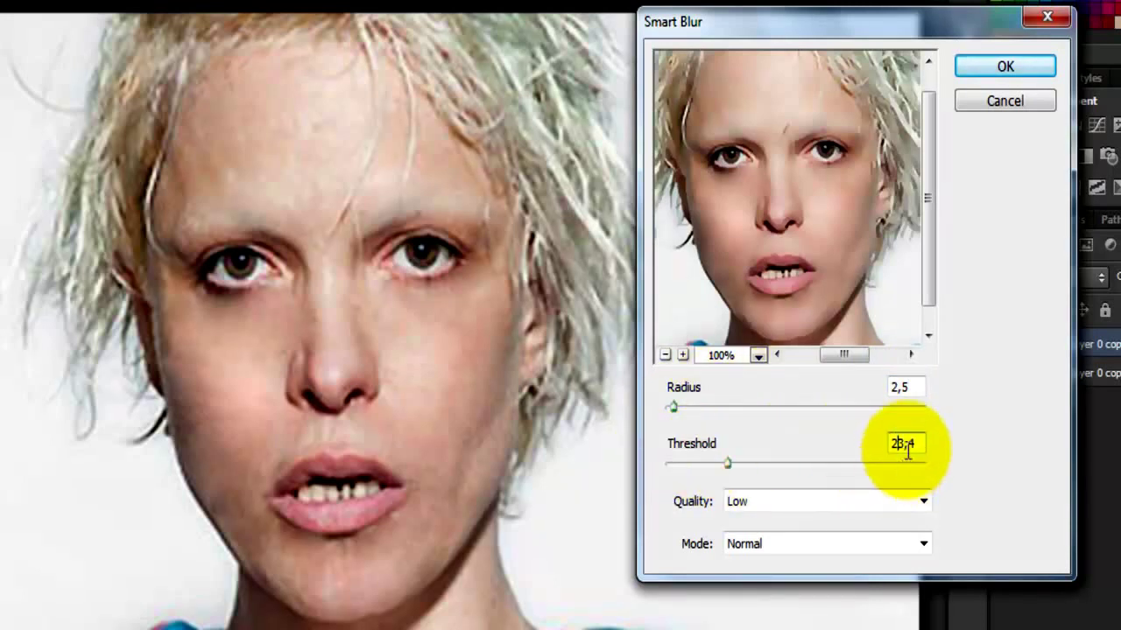
pyautogui.moveTo(897, 445); pyautogui.dragTo(950, 457)
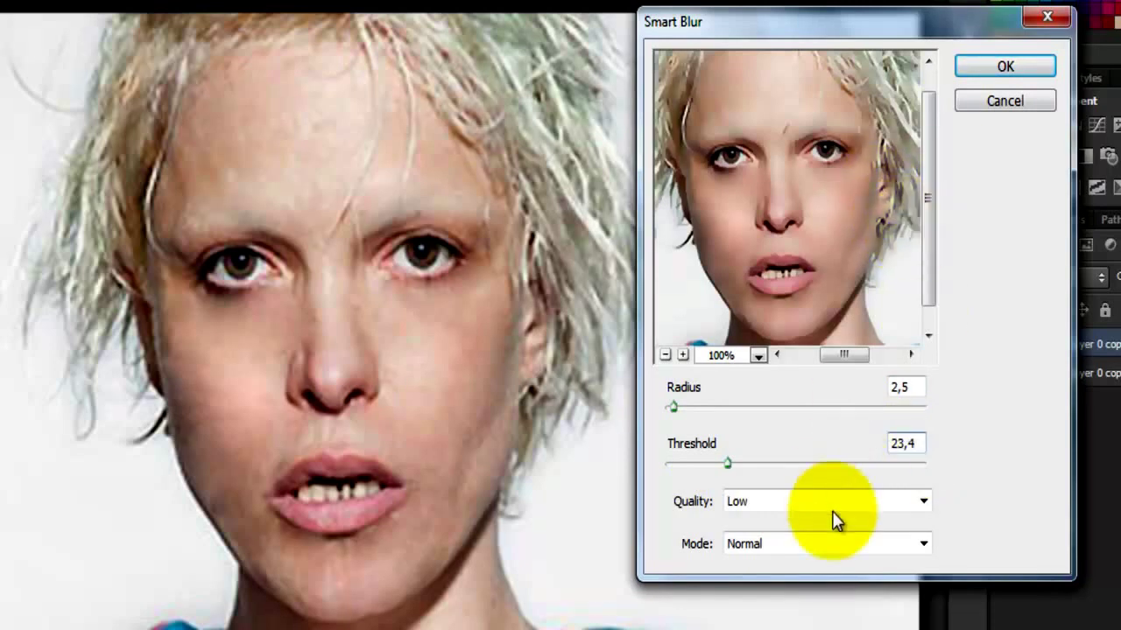
pyautogui.click(1004, 66)
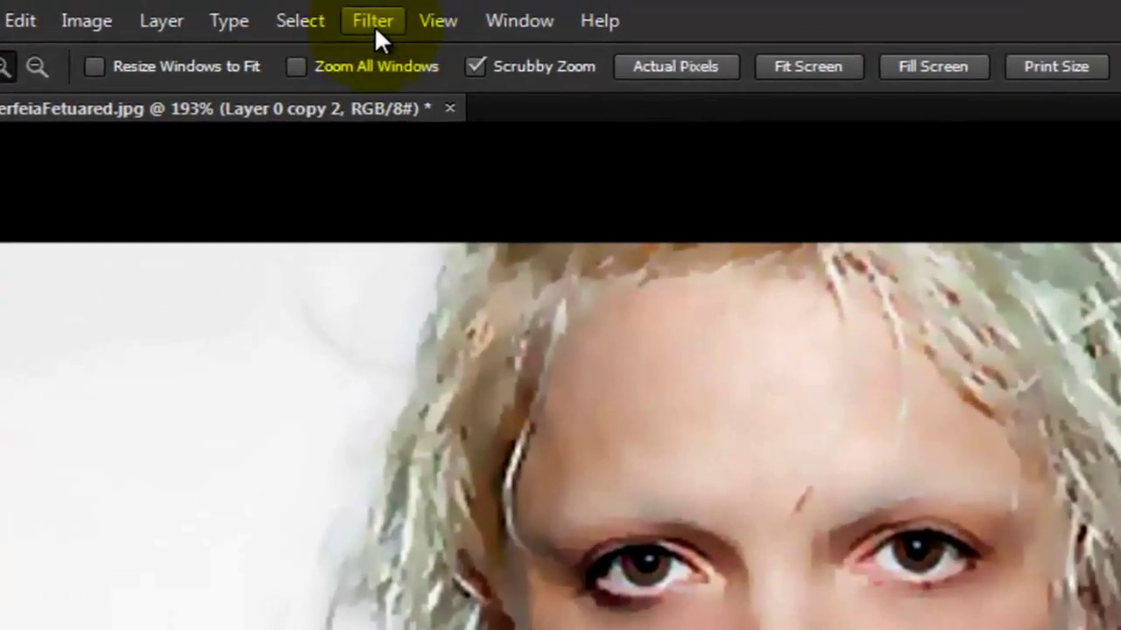
pyautogui.click(374, 24)
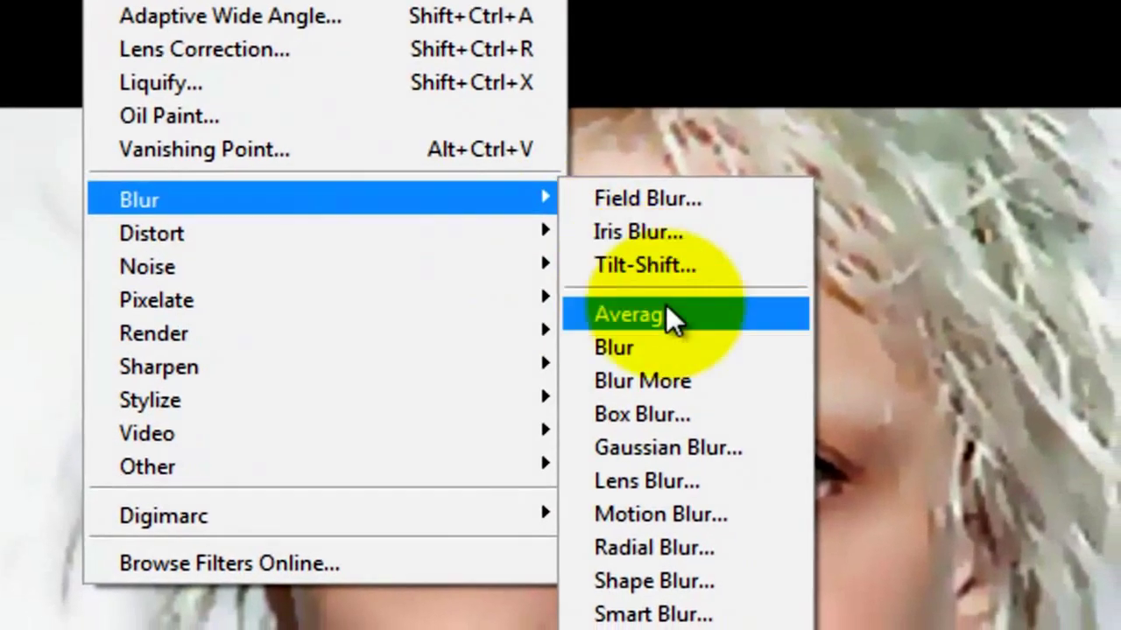
# Step: Apply a 0.8-pixel Gaussian Blur to Layer 0 copy 2
pyautogui.click(714, 462)
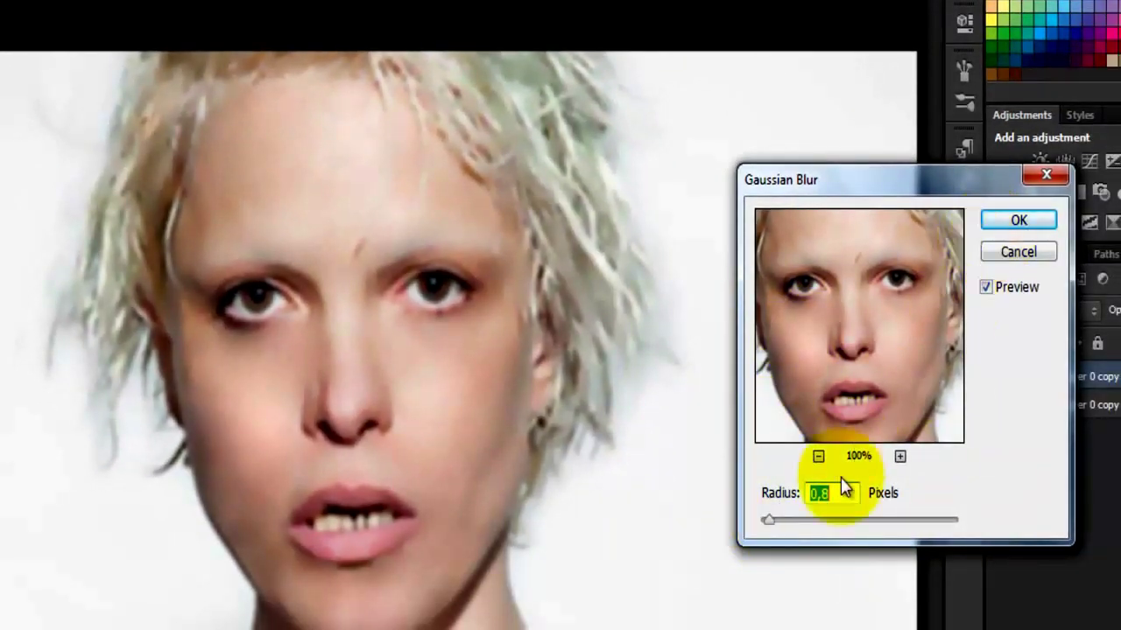
pyautogui.click(1001, 219)
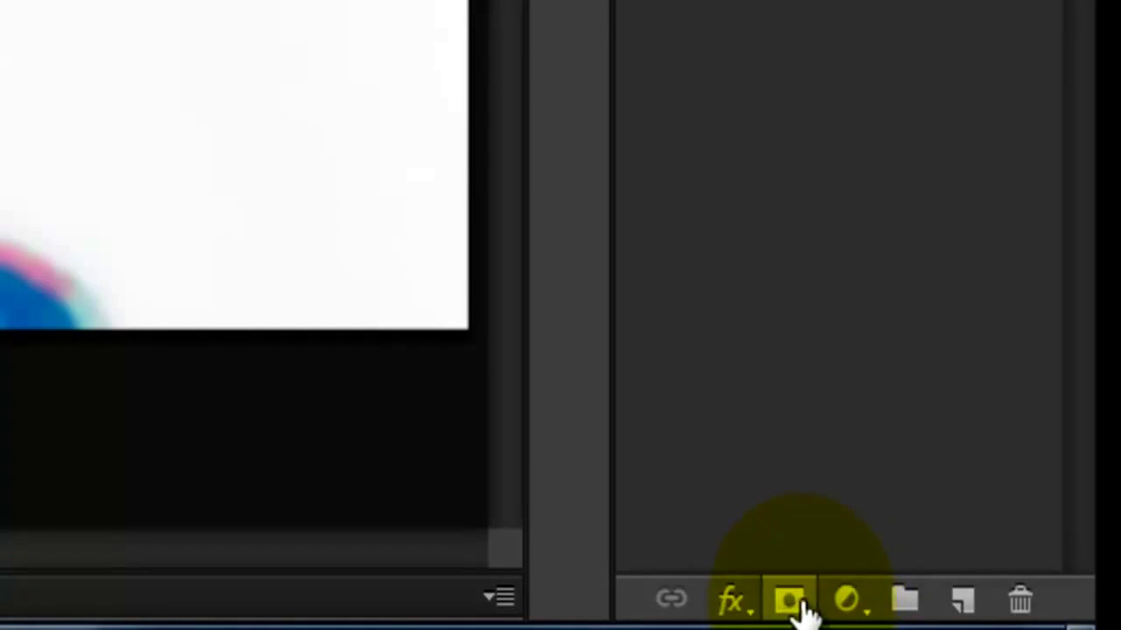
# Step: Add a layer mask to Layer 0 copy 2 and fill it black with the Paint Bucket
pyautogui.click(790, 601)
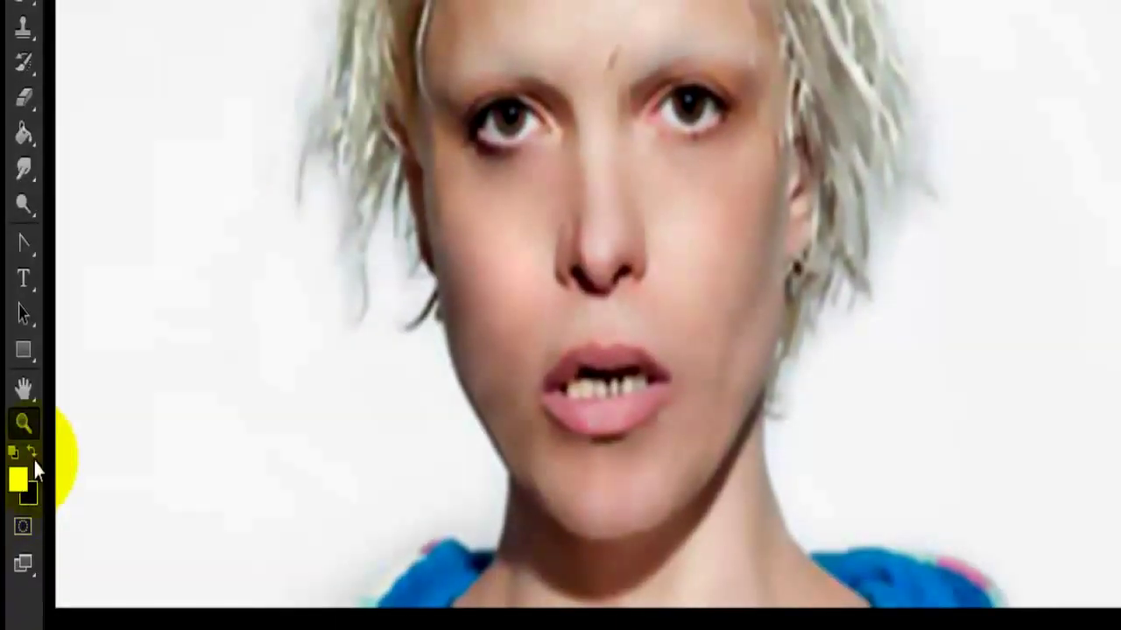
pyautogui.click(31, 451)
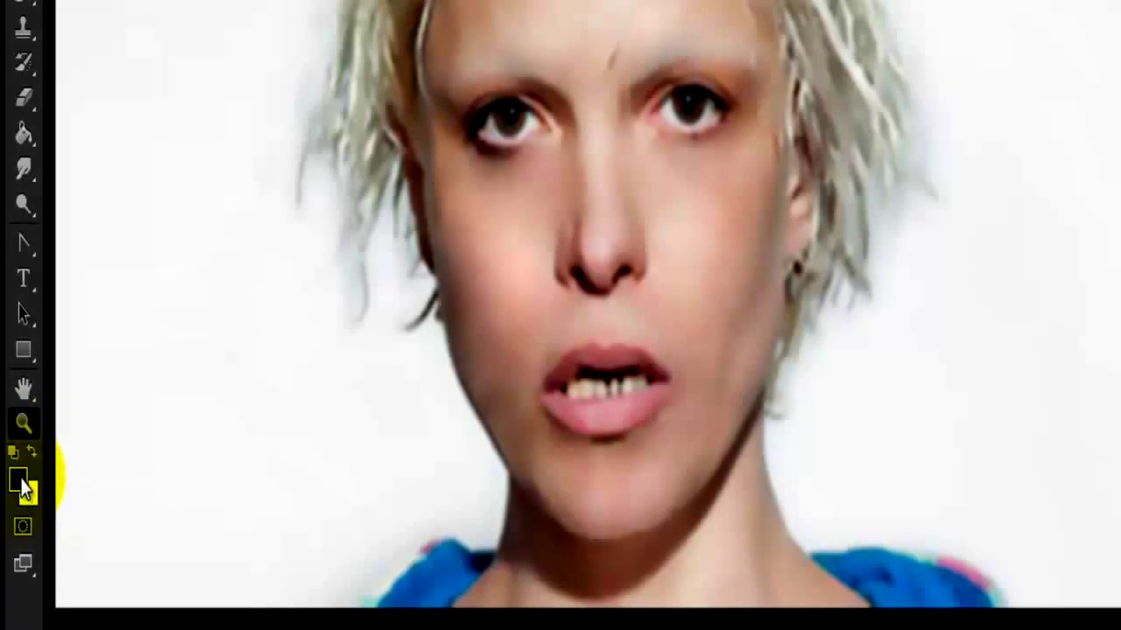
pyautogui.click(21, 142)
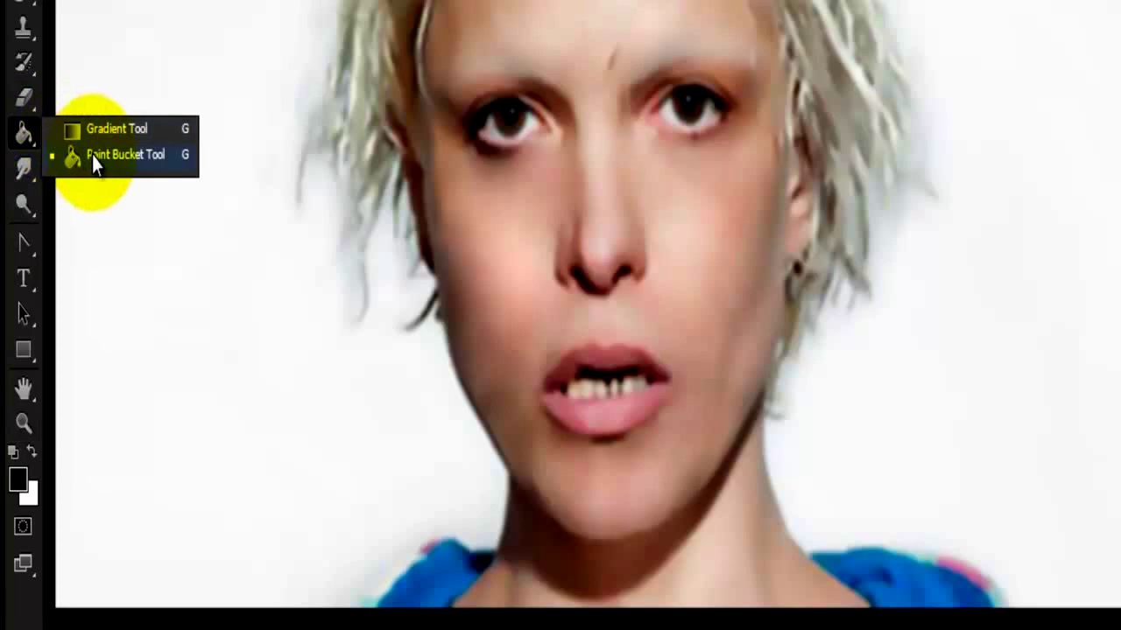
pyautogui.click(30, 142)
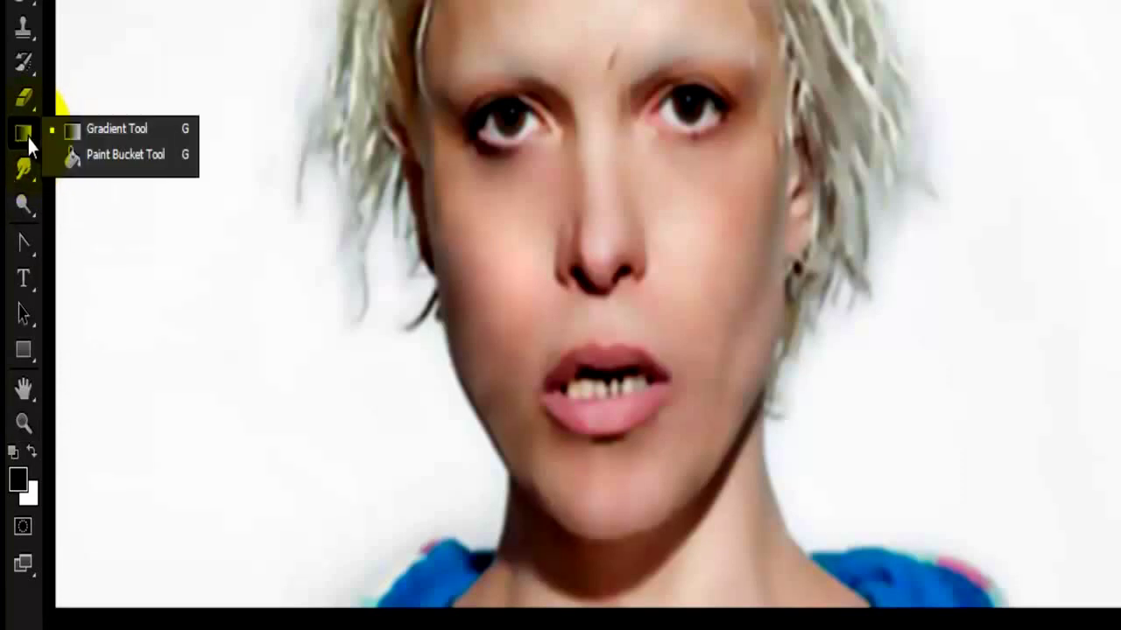
pyautogui.click(79, 154)
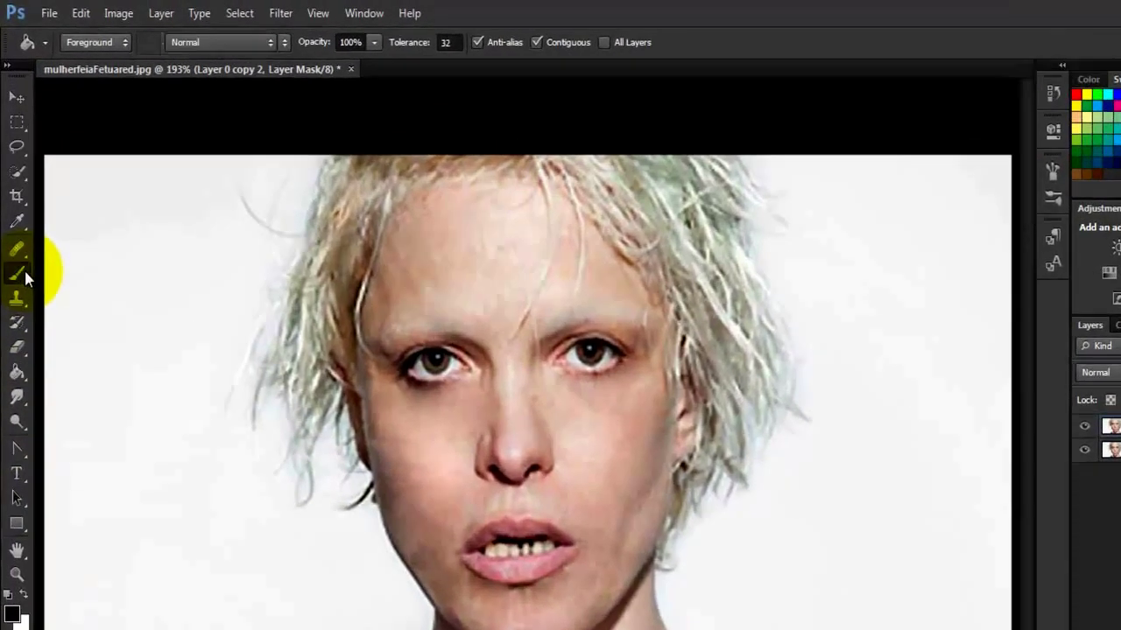
# Step: Set up the Brush Tool with a soft 6 px tip, 0% hardness, at 100% opacity
pyautogui.click(15, 201)
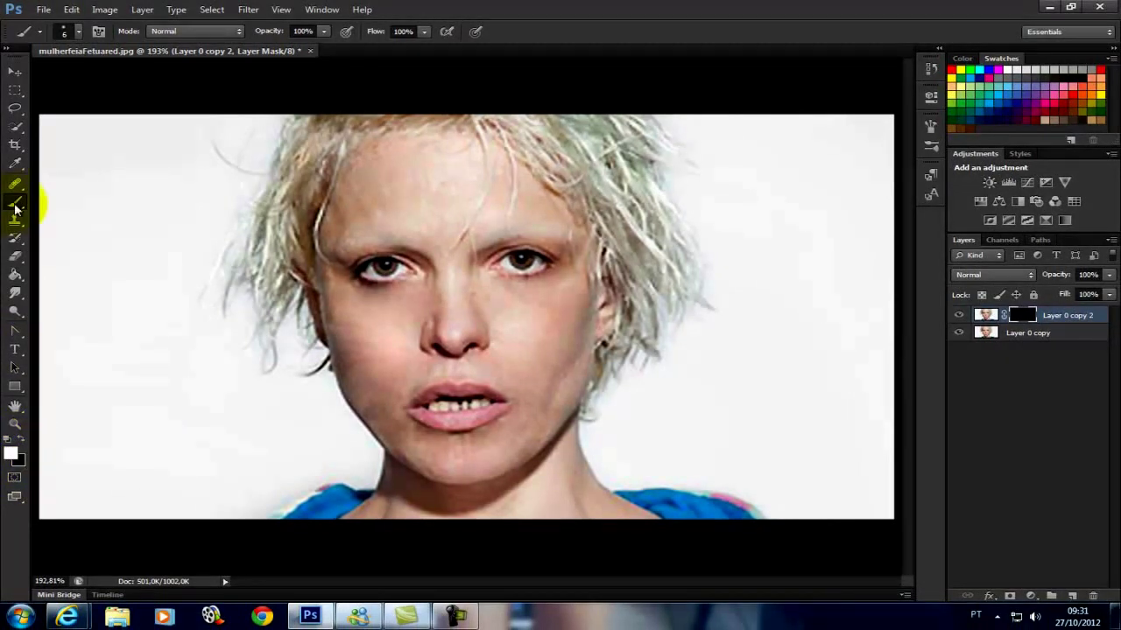
pyautogui.click(77, 33)
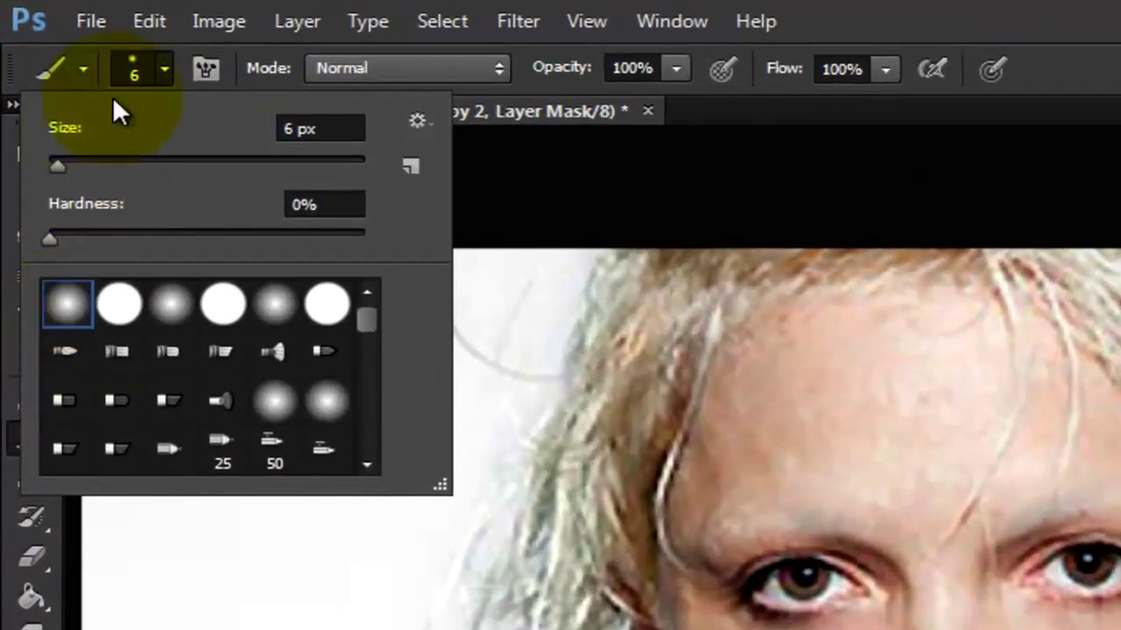
pyautogui.click(149, 71)
pyautogui.click(675, 68)
pyautogui.moveTo(674, 102); pyautogui.dragTo(748, 116)
pyautogui.click(676, 69)
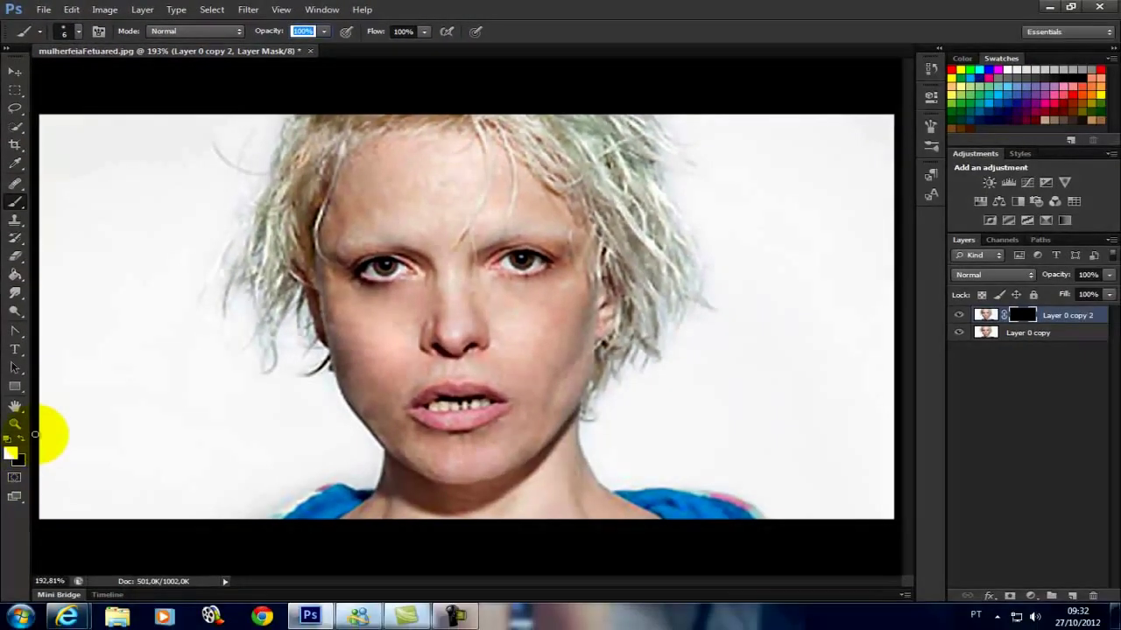
# Step: Zoom in on the face and paint the smoothed skin back near the left eyebrow
pyautogui.press('z')
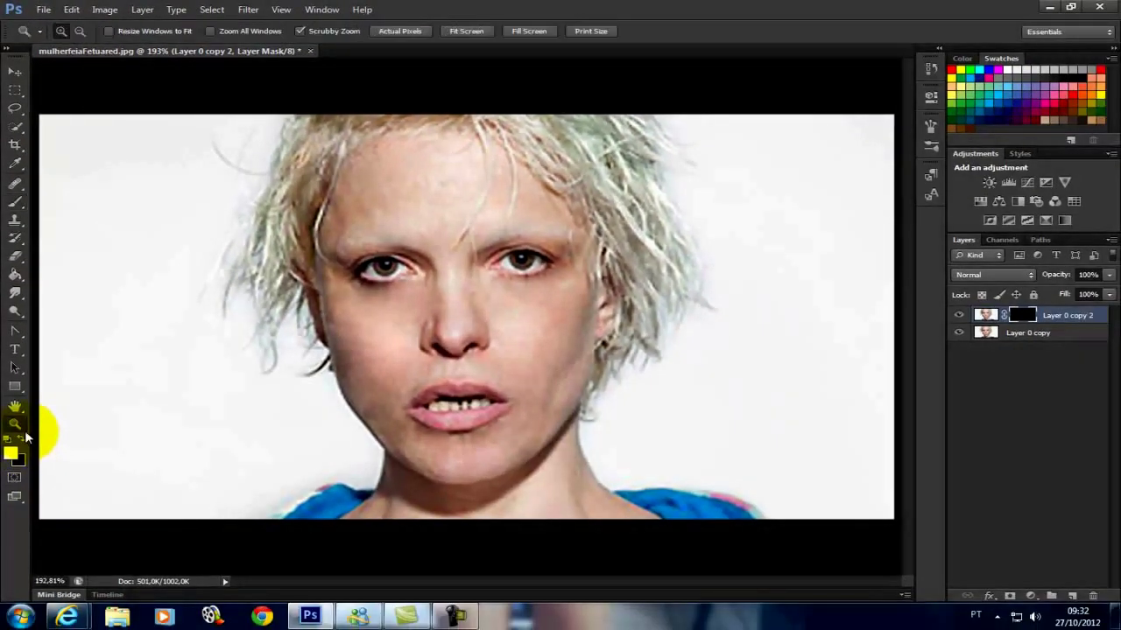
pyautogui.click(429, 420)
pyautogui.click(363, 338)
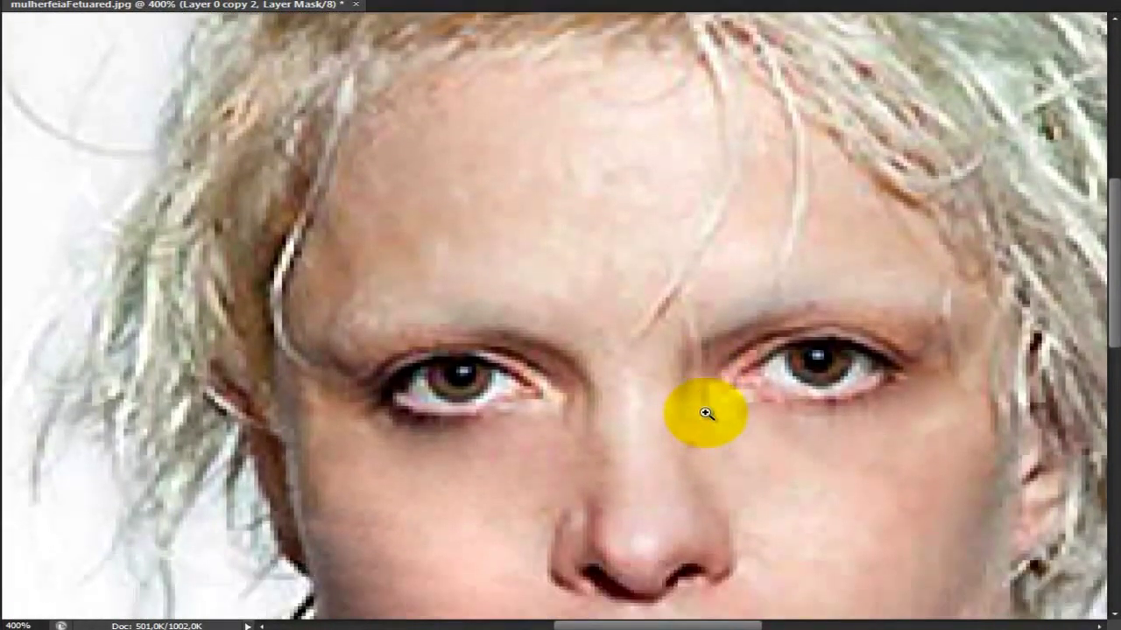
pyautogui.scroll(2, 705, 412)
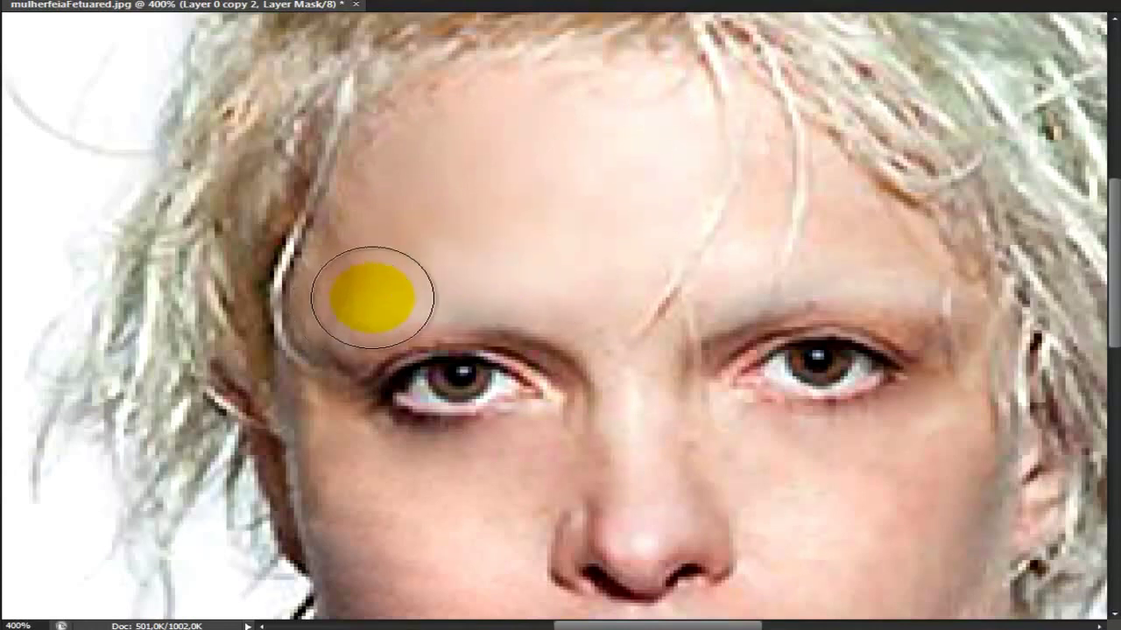
pyautogui.scroll(-1, 351, 303)
pyautogui.scroll(-1, 438, 175)
pyautogui.moveTo(413, 263); pyautogui.dragTo(351, 275)
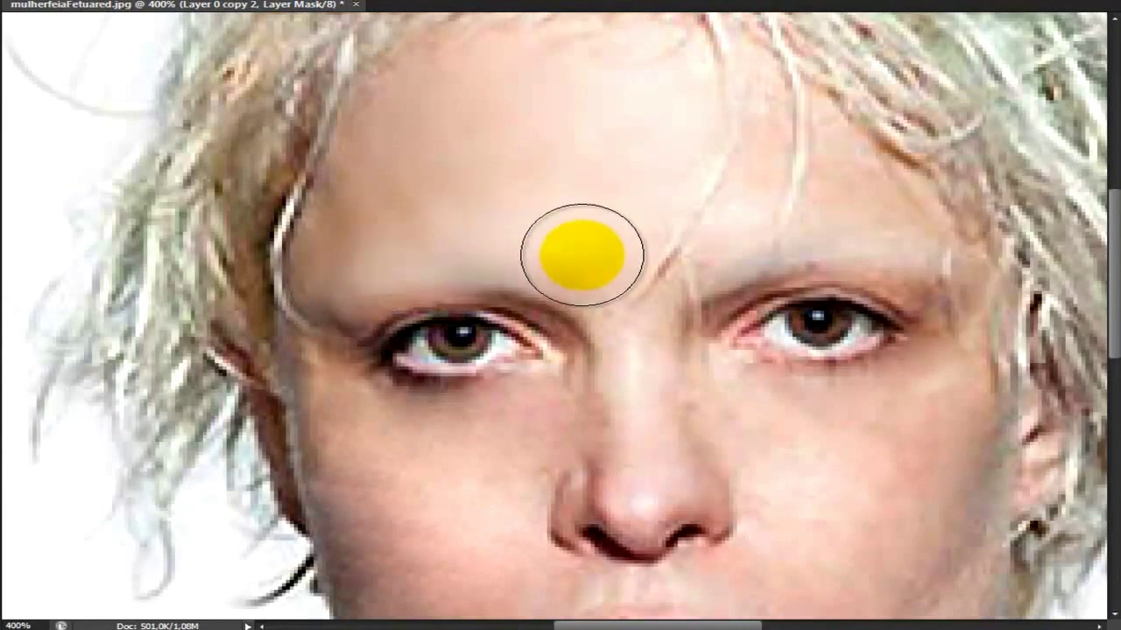
# Step: Paint the blurred skin onto the lower face and chin through the mask
pyautogui.scroll(1, 537, 89)
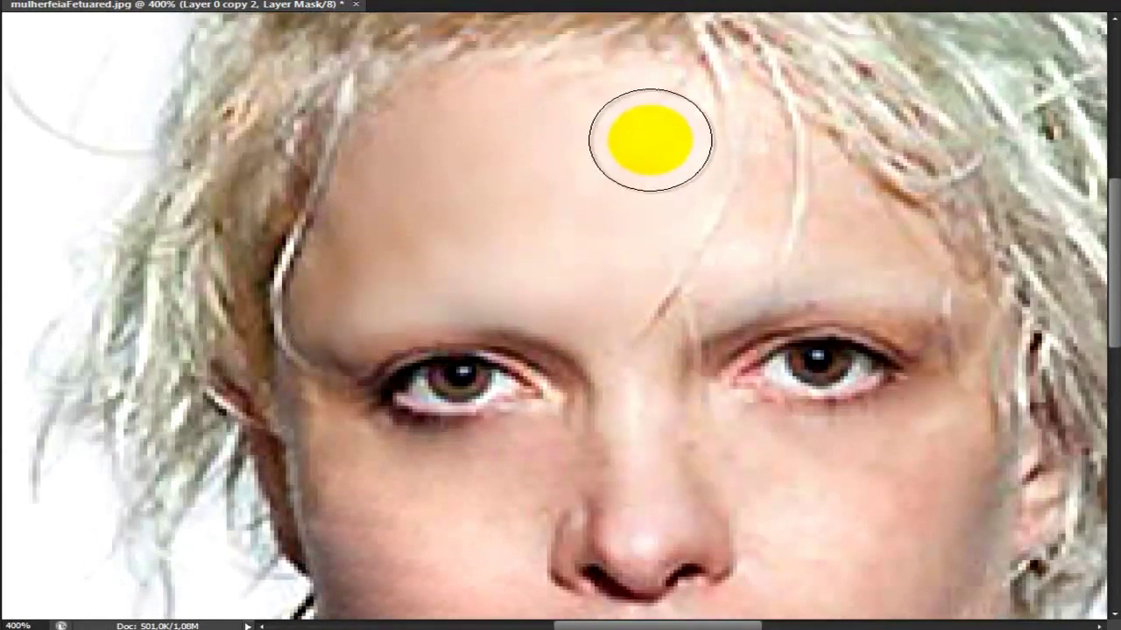
pyautogui.scroll(-1, 601, 351)
pyautogui.scroll(-1, 723, 337)
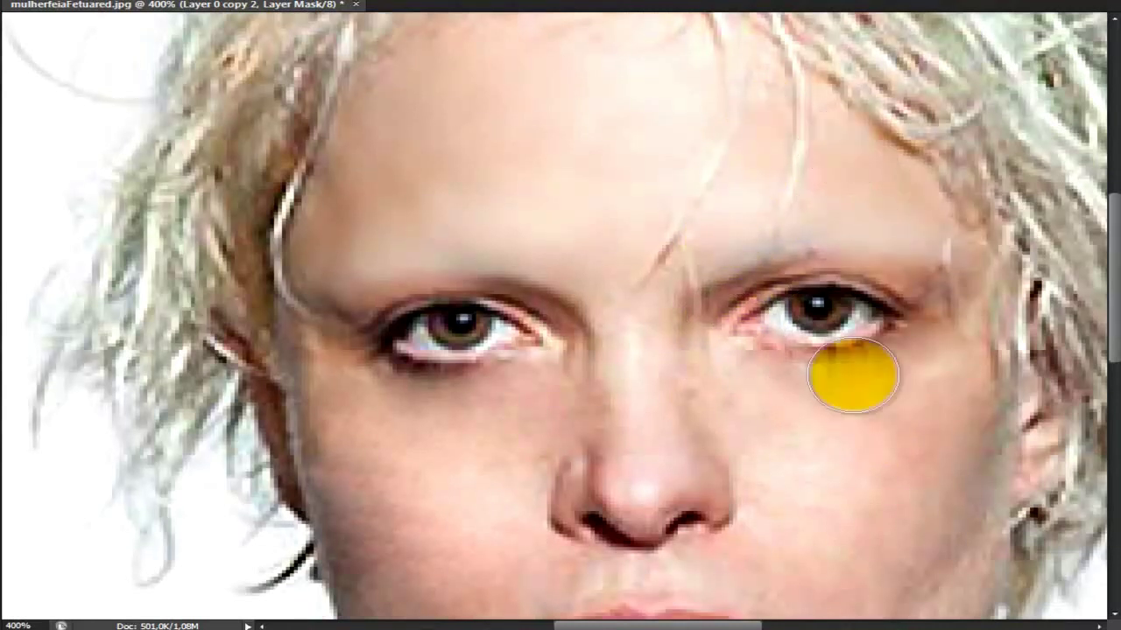
pyautogui.scroll(-1, 687, 424)
pyautogui.scroll(-1, 687, 425)
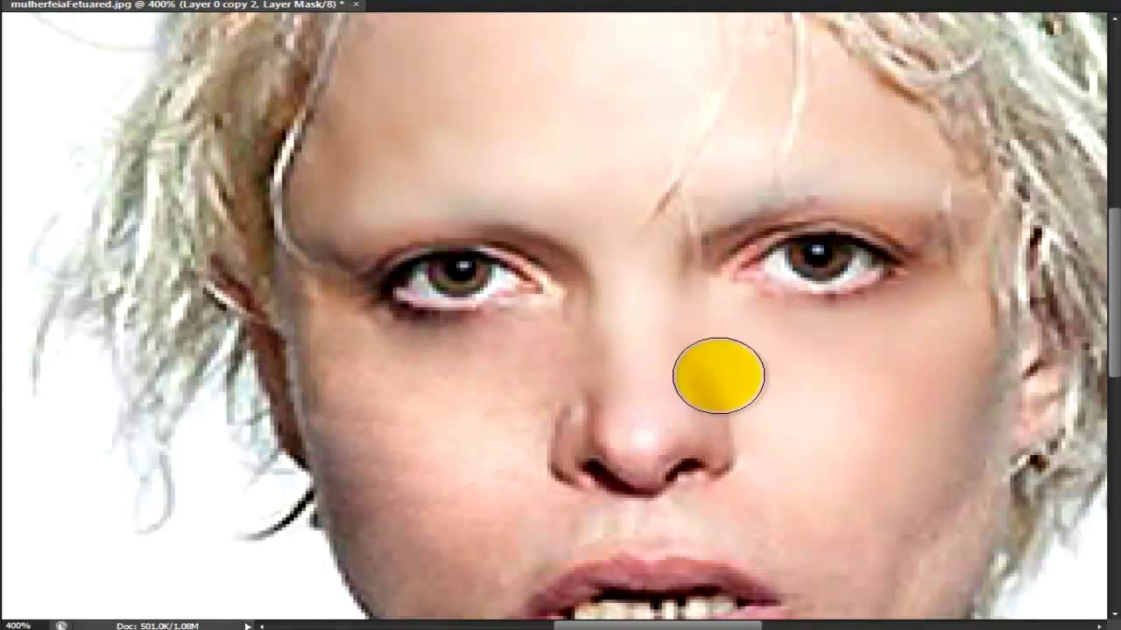
pyautogui.scroll(-1, 541, 378)
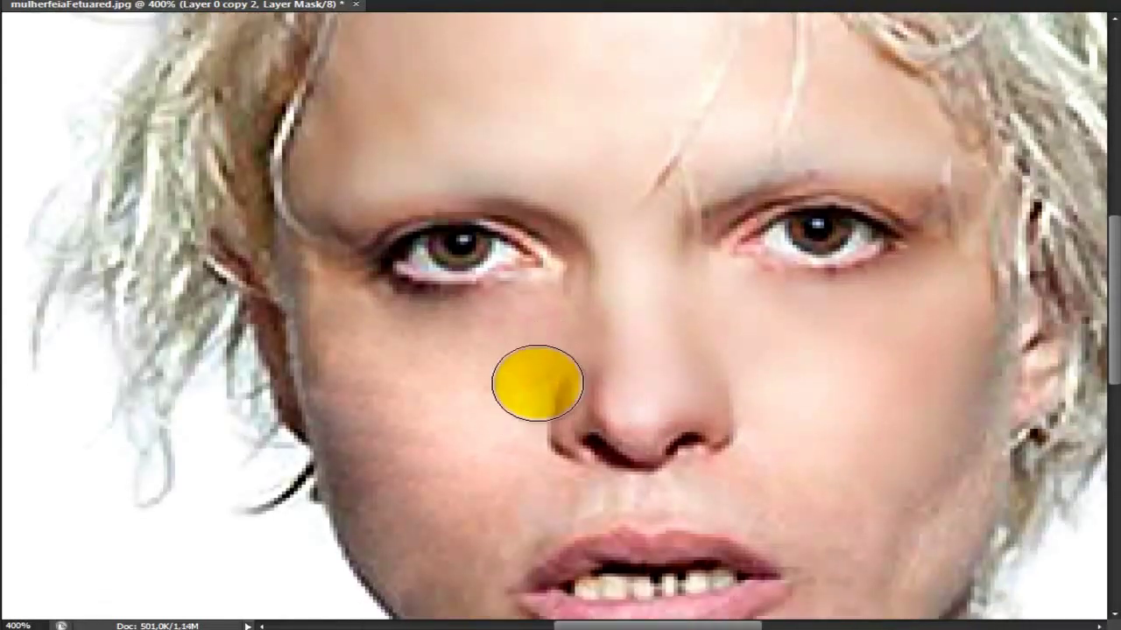
pyautogui.scroll(-1, 478, 412)
pyautogui.scroll(-2, 486, 350)
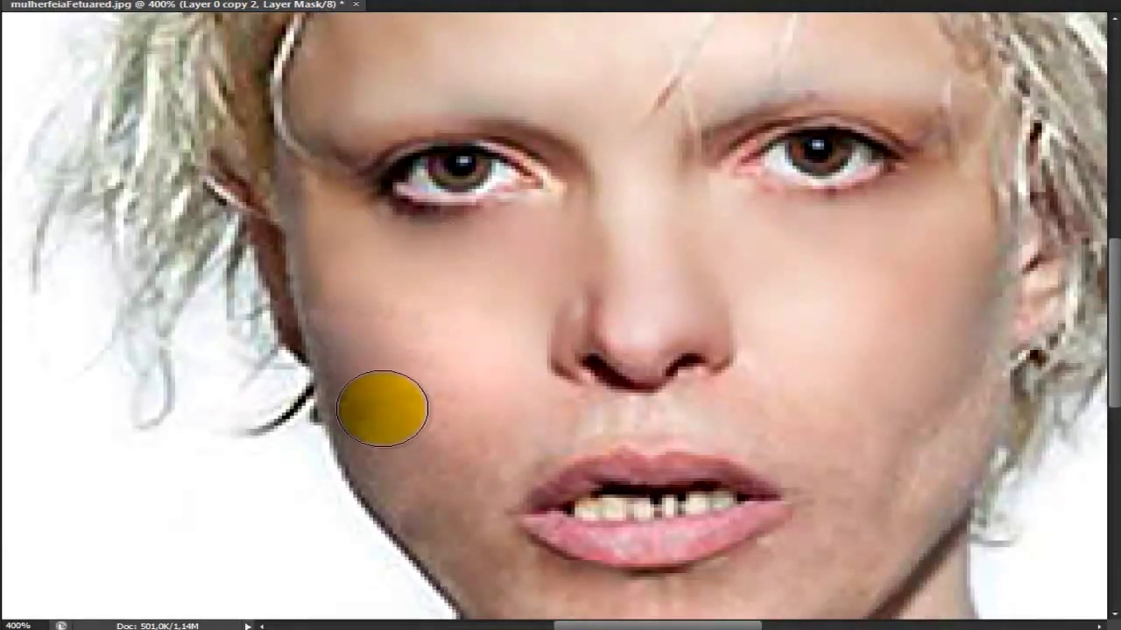
pyautogui.scroll(-2, 451, 382)
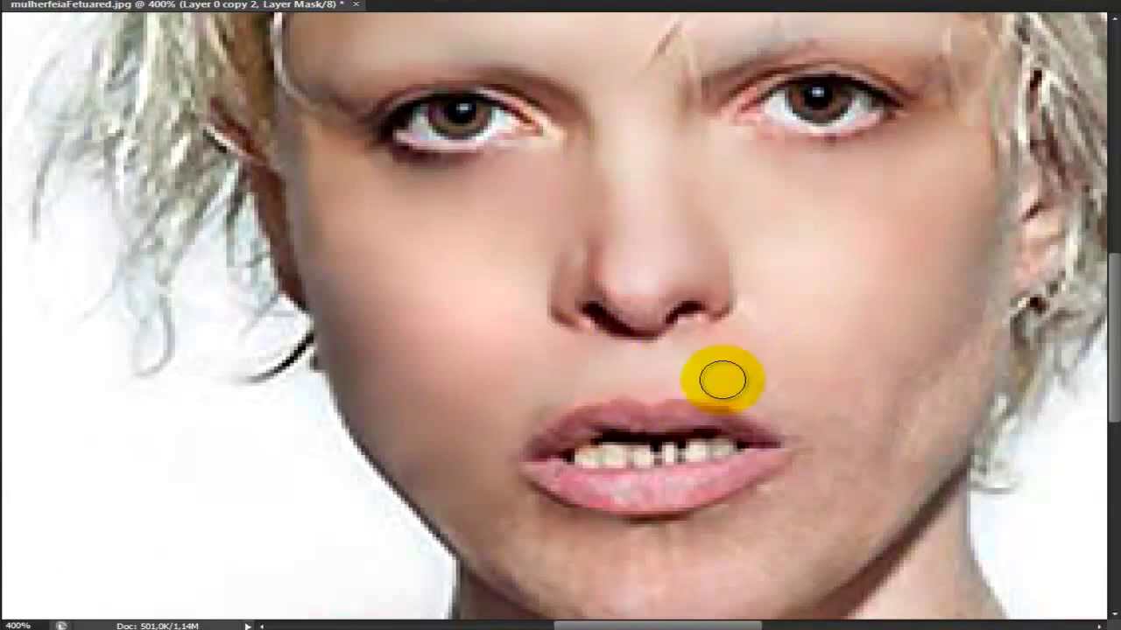
pyautogui.scroll(-3, 969, 449)
pyautogui.moveTo(918, 353); pyautogui.dragTo(887, 375)
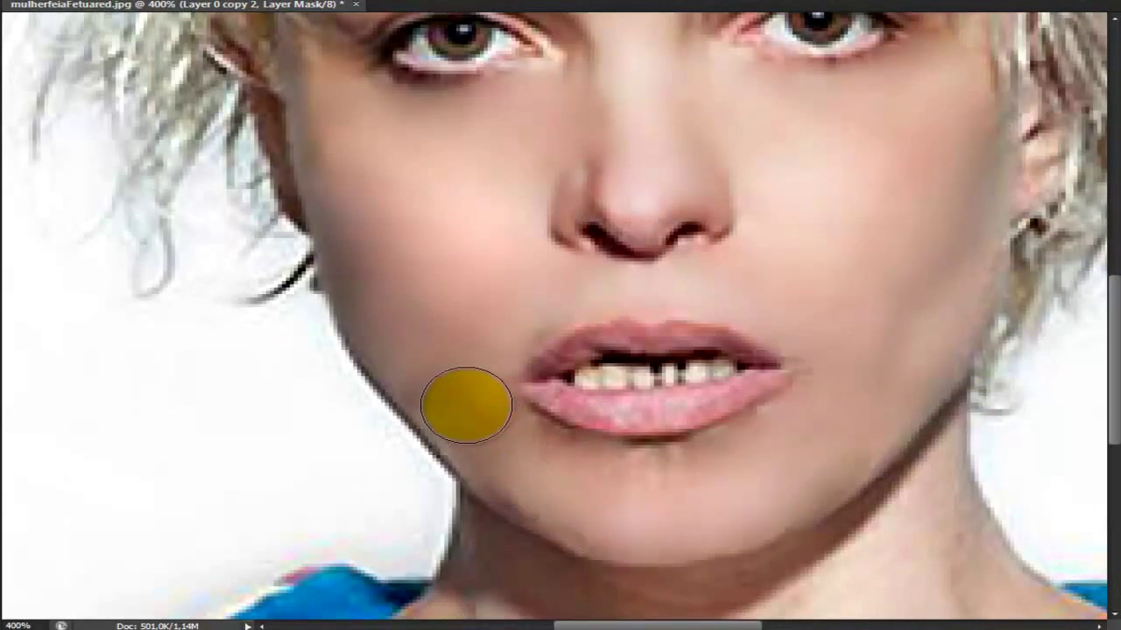
pyautogui.scroll(3, 379, 446)
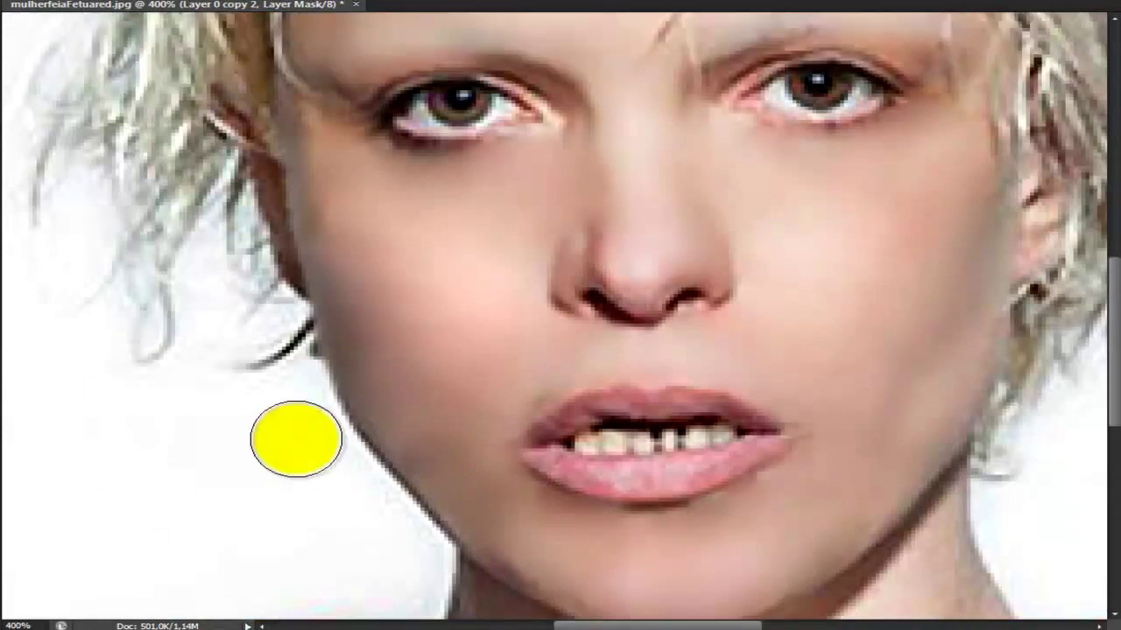
pyautogui.scroll(5, 438, 464)
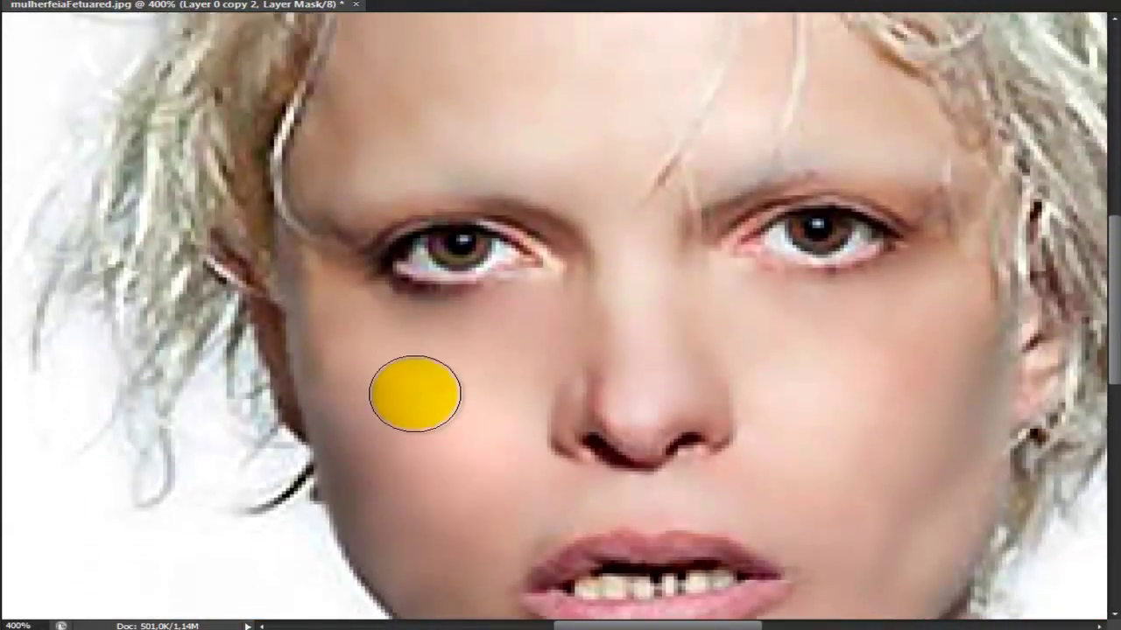
pyautogui.scroll(1, 526, 324)
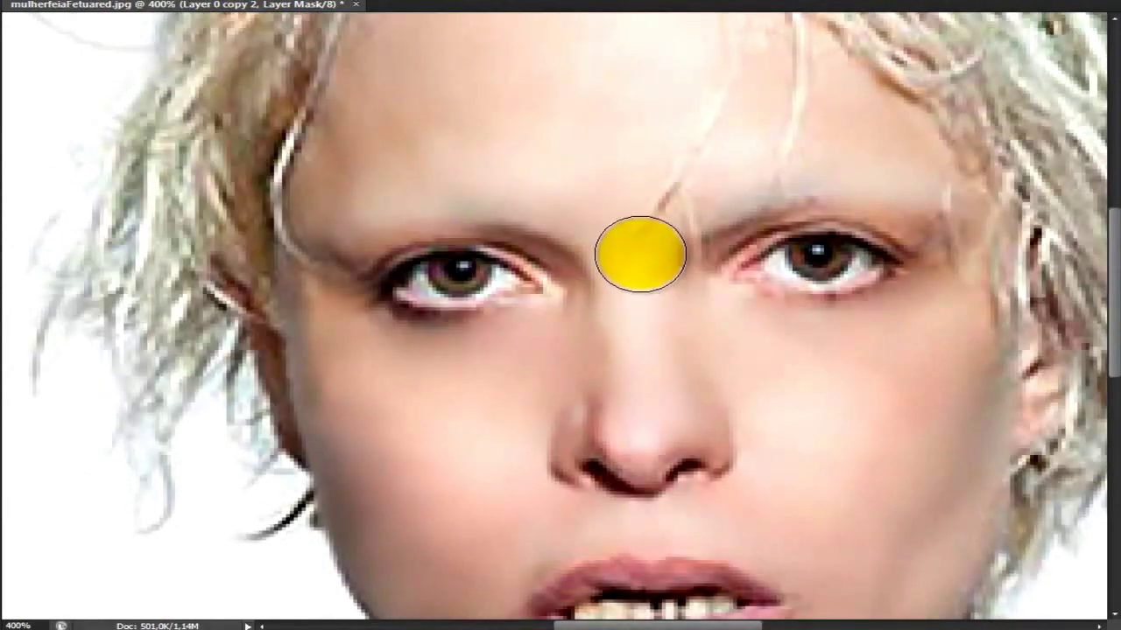
pyautogui.scroll(-1, 525, 491)
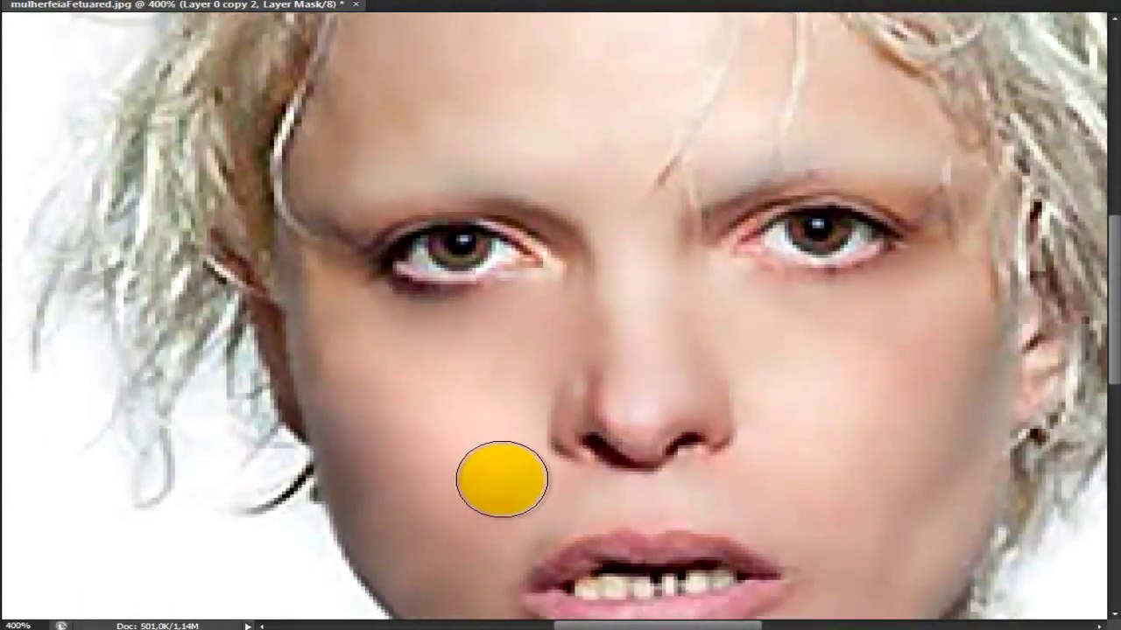
pyautogui.scroll(-1, 569, 438)
pyautogui.scroll(-2, 357, 479)
pyautogui.scroll(-3, 383, 476)
pyautogui.scroll(-1, 405, 458)
pyautogui.scroll(-3, 472, 508)
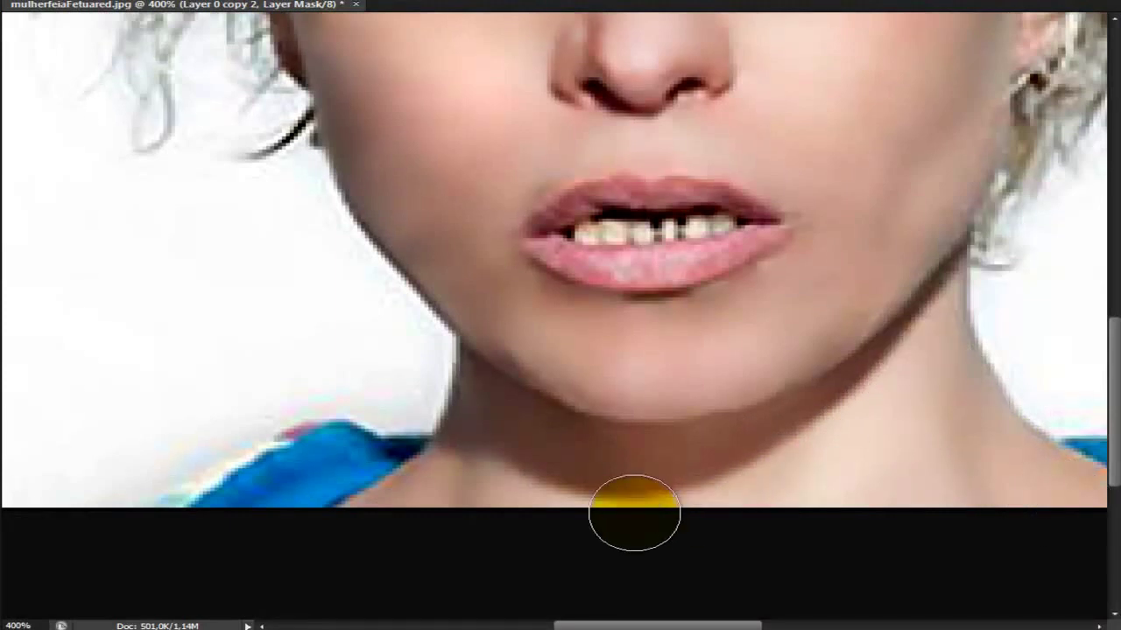
# Step: Fit the image on screen and merge Layer 0 copy with Layer 0 copy 2
pyautogui.rightClick(490, 405)
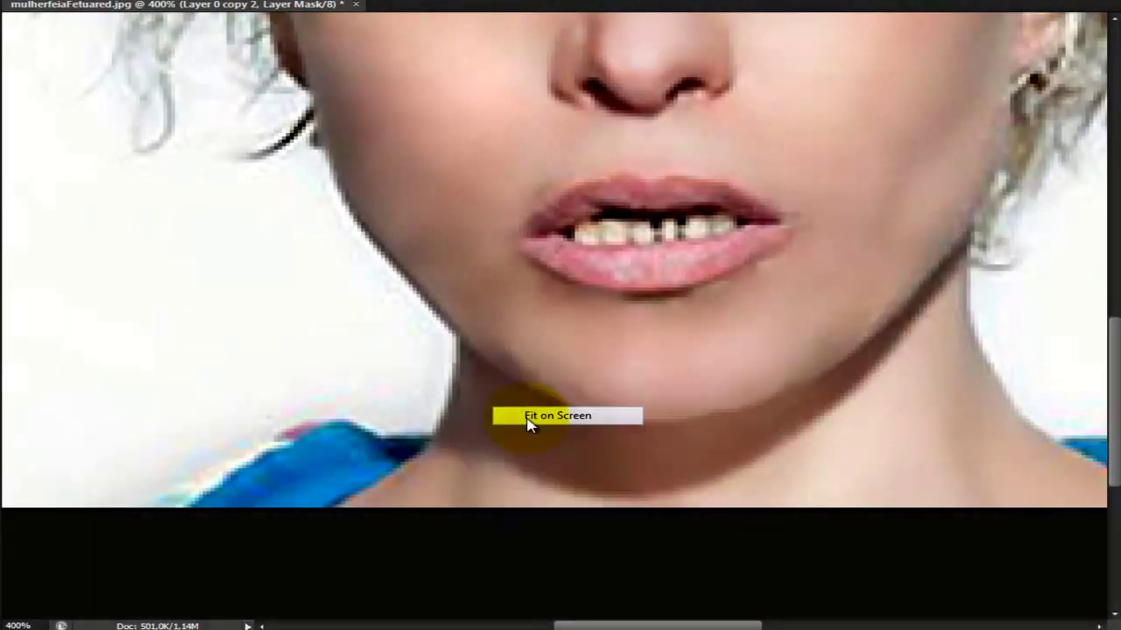
pyautogui.click(530, 416)
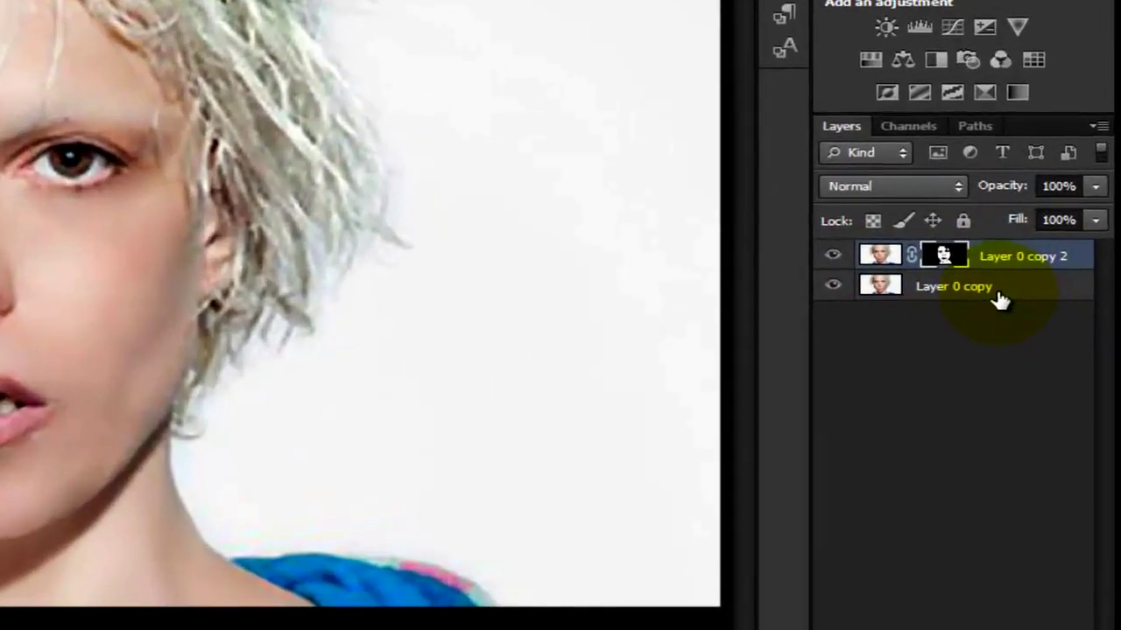
pyautogui.keyDown('ctrl'); pyautogui.click(1049, 338); pyautogui.keyUp('ctrl')
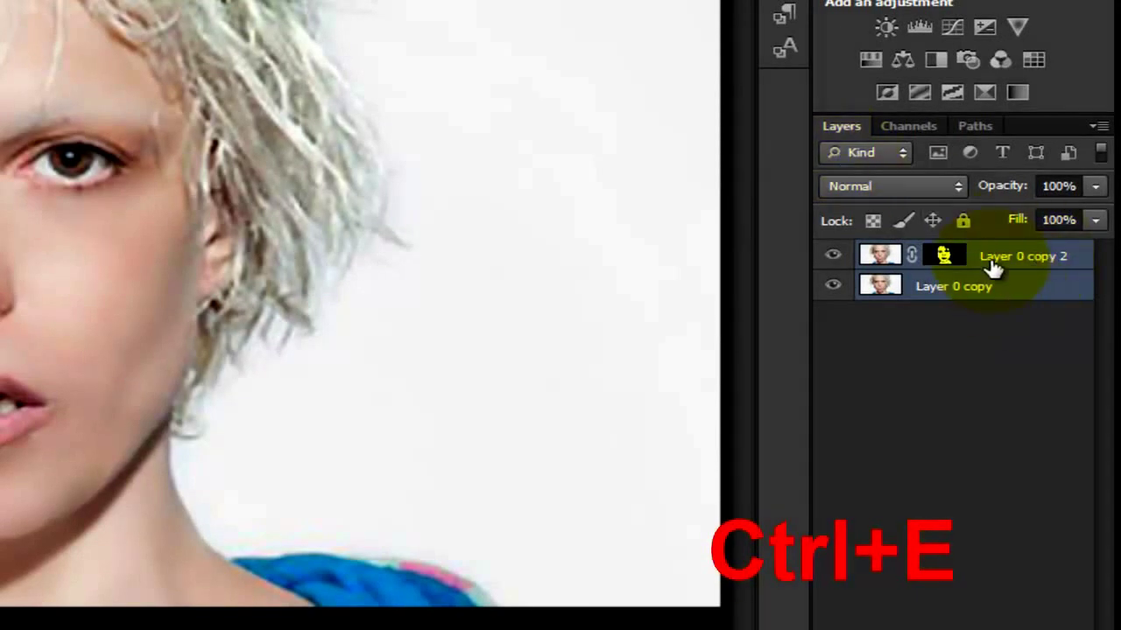
pyautogui.hotkey('ctrl', 'e')
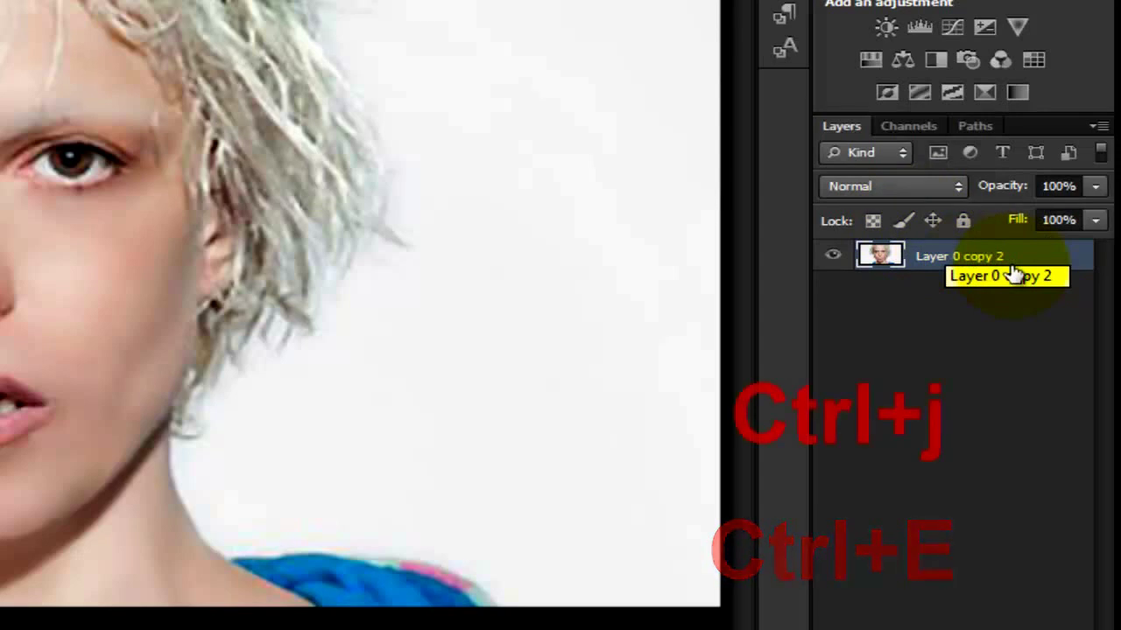
# Step: Duplicate the merged layer as Layer 0 copy 3 and zoom in on the mouth
pyautogui.hotkey('ctrl', 'j')
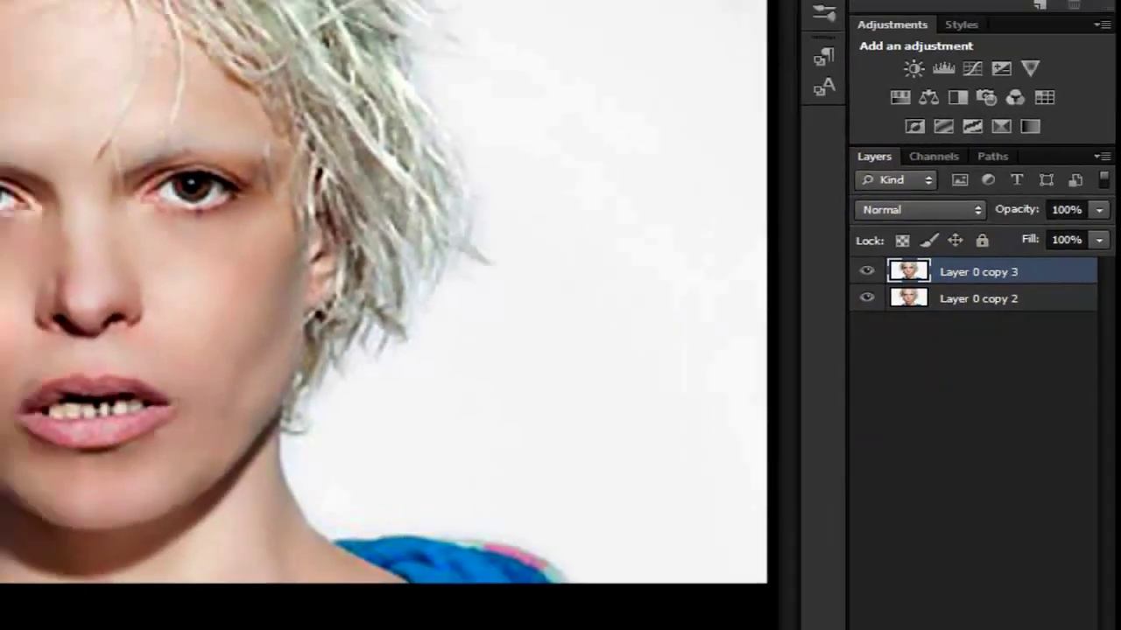
pyautogui.click(41, 438)
pyautogui.click(500, 376)
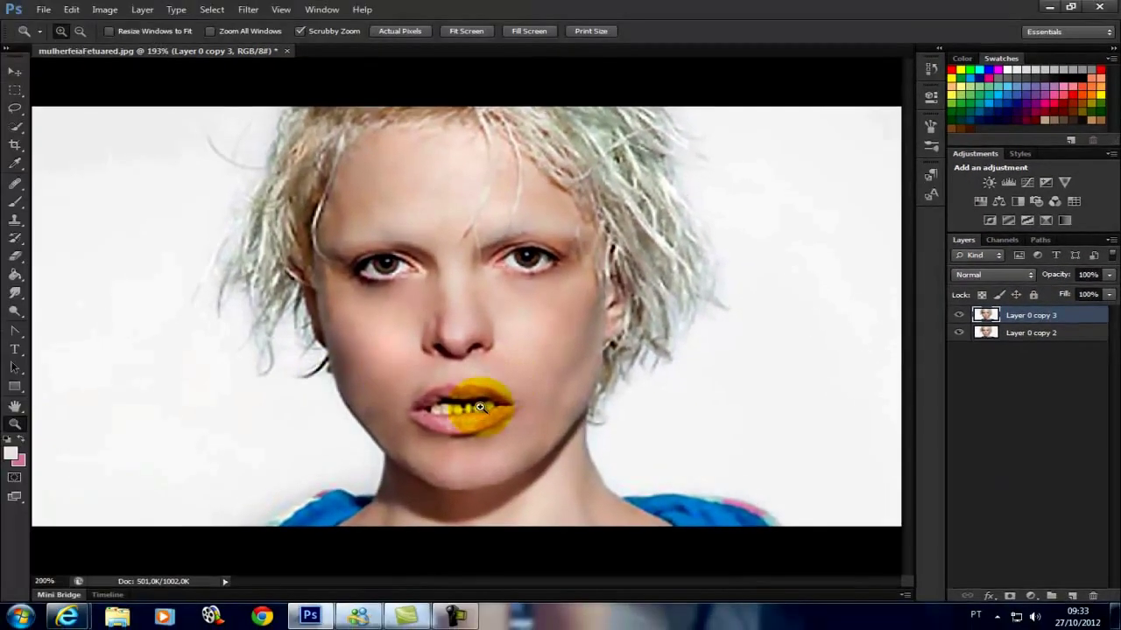
pyautogui.moveTo(444, 420); pyautogui.dragTo(471, 361)
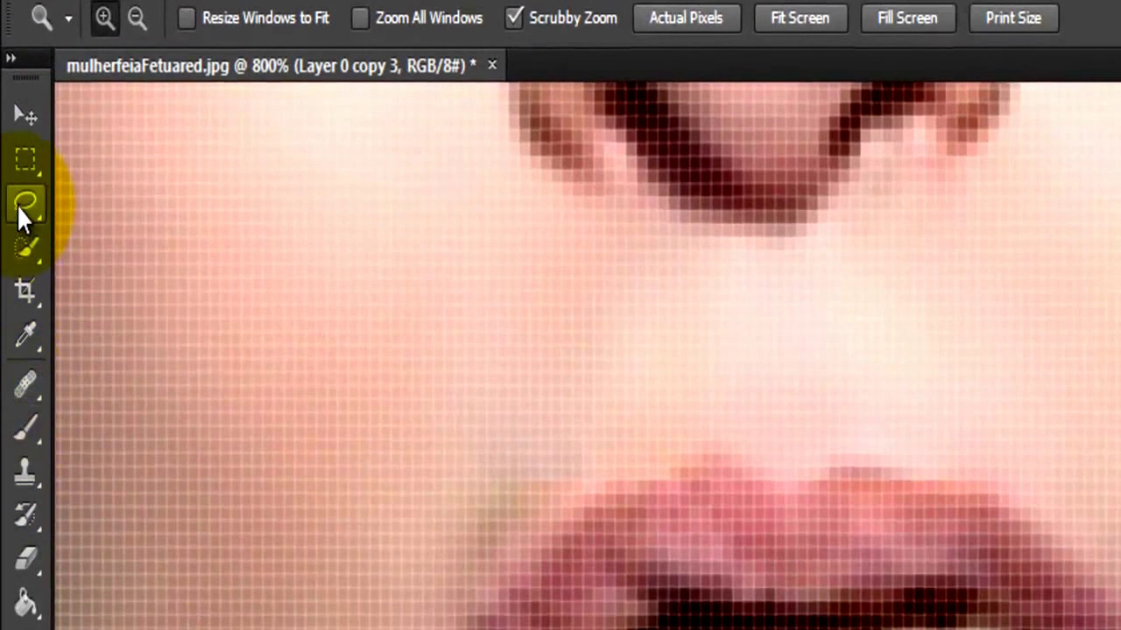
# Step: Draw a freehand Lasso selection around the upper teeth on Layer 0 copy 3
pyautogui.moveTo(577, 536)
pyautogui.mouseDown()
pyautogui.moveTo(578, 596)
pyautogui.moveTo(820, 599)
pyautogui.moveTo(925, 573)
pyautogui.moveTo(1001, 538)
pyautogui.moveTo(1013, 499)
pyautogui.moveTo(622, 496)
pyautogui.mouseUp()
pyautogui.moveTo(574, 523); pyautogui.dragTo(573, 523)
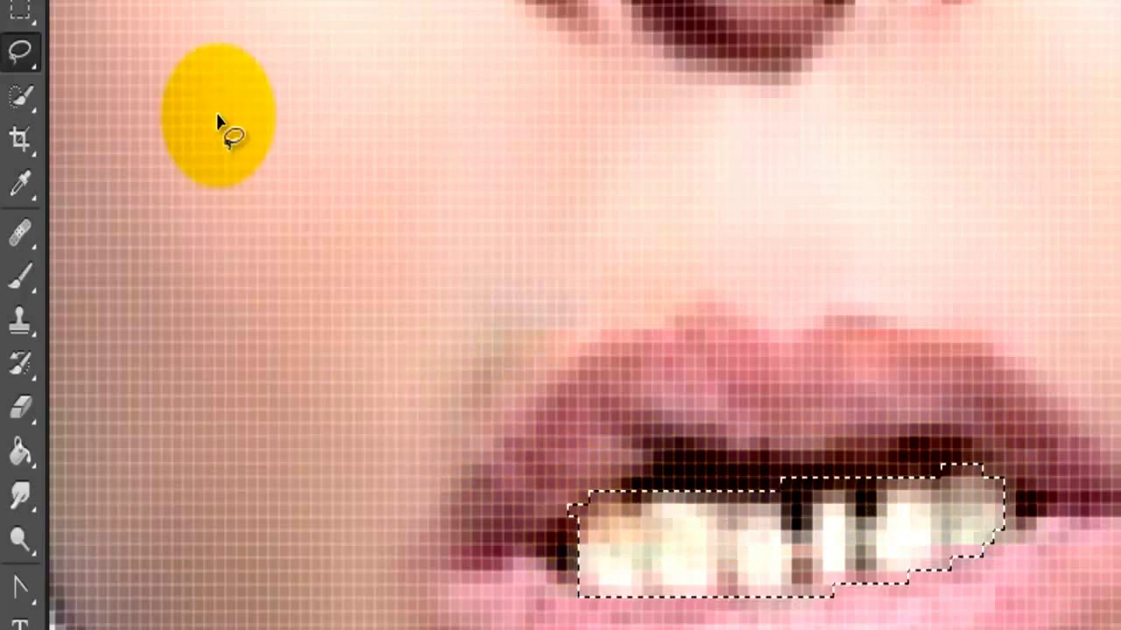
pyautogui.rightClick(26, 52)
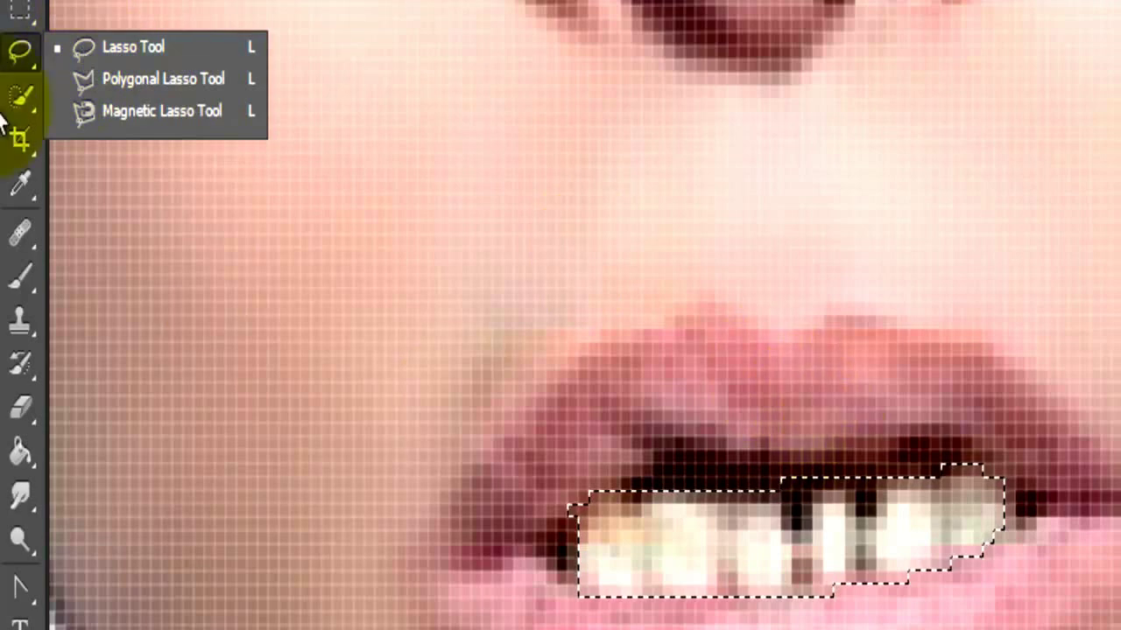
pyautogui.click(33, 41)
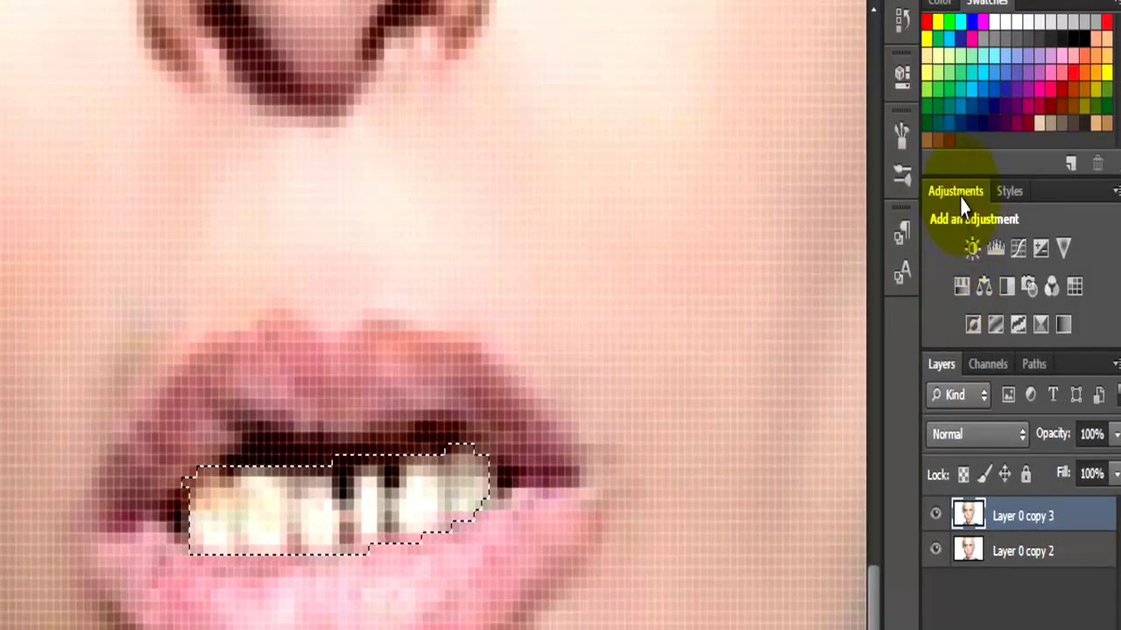
# Step: Add a Hue/Saturation adjustment to the teeth selection with Yellows lightness at +100
pyautogui.click(962, 289)
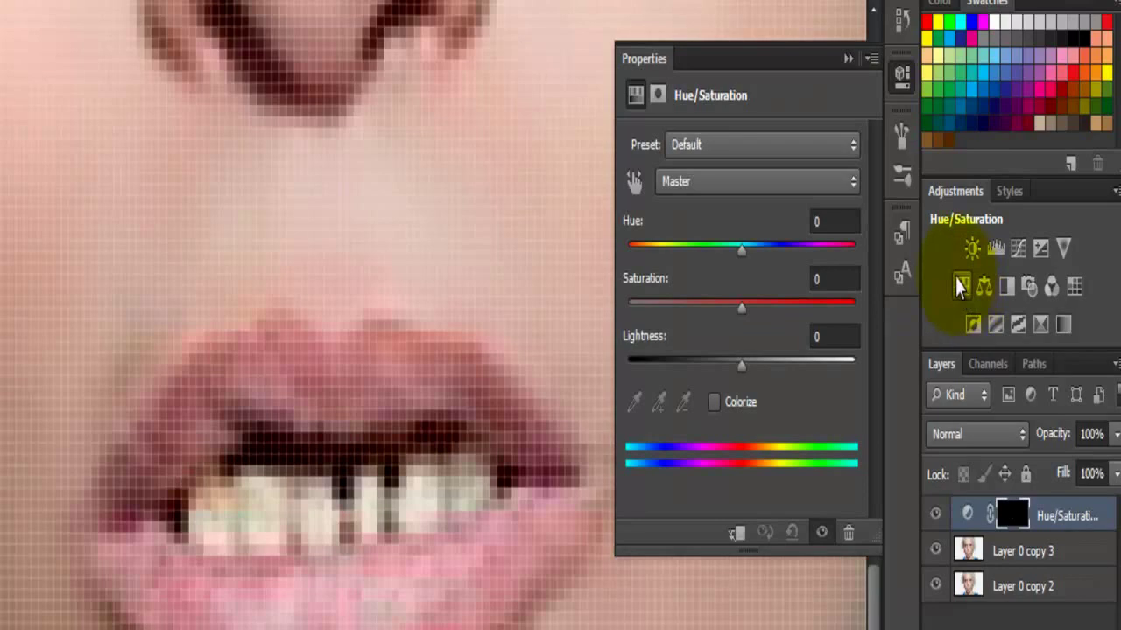
pyautogui.click(713, 186)
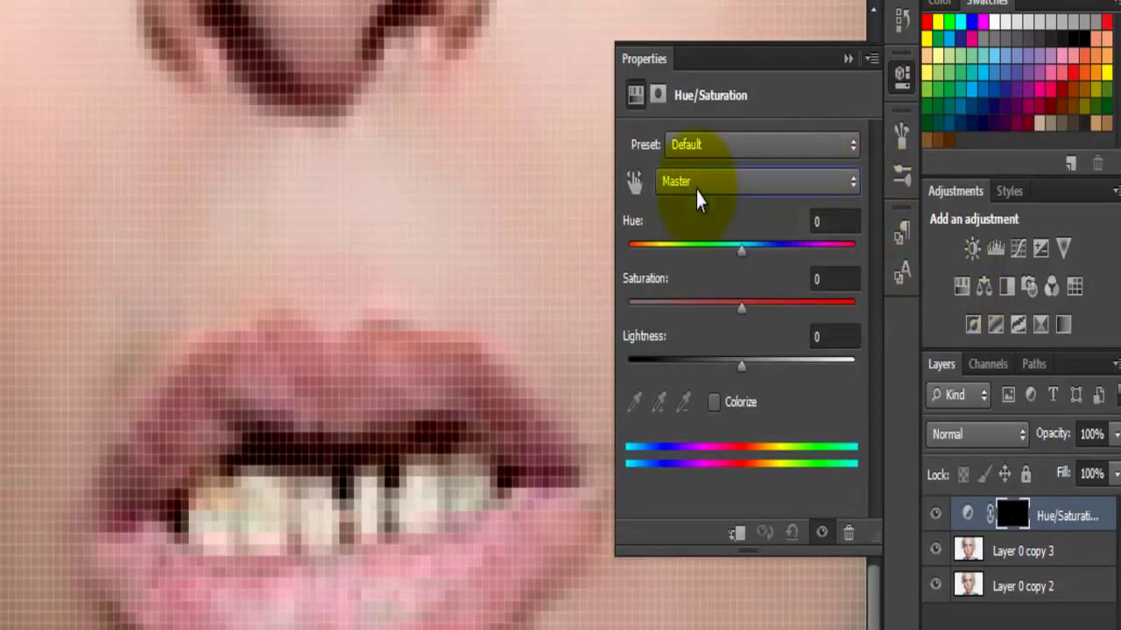
pyautogui.click(696, 181)
pyautogui.click(696, 182)
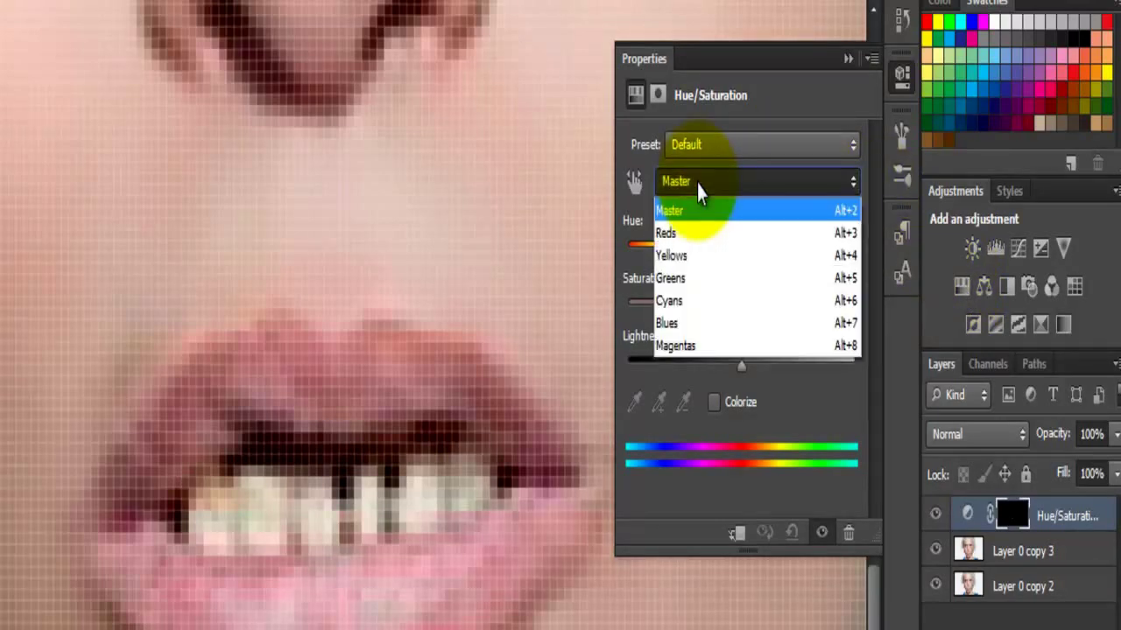
pyautogui.click(697, 255)
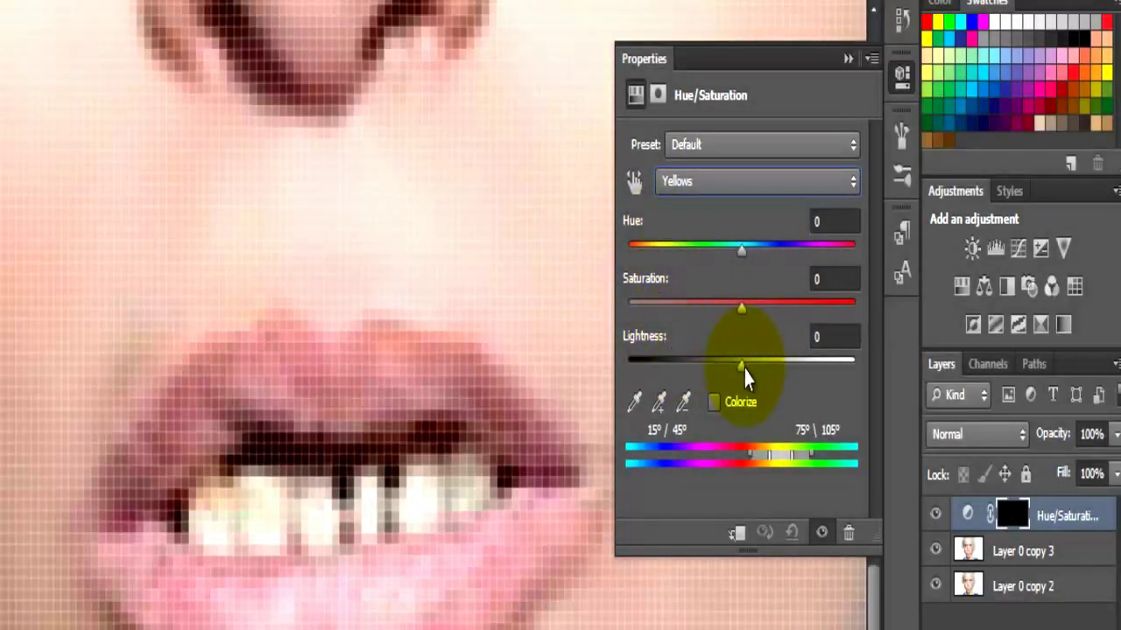
pyautogui.moveTo(745, 377); pyautogui.dragTo(888, 400)
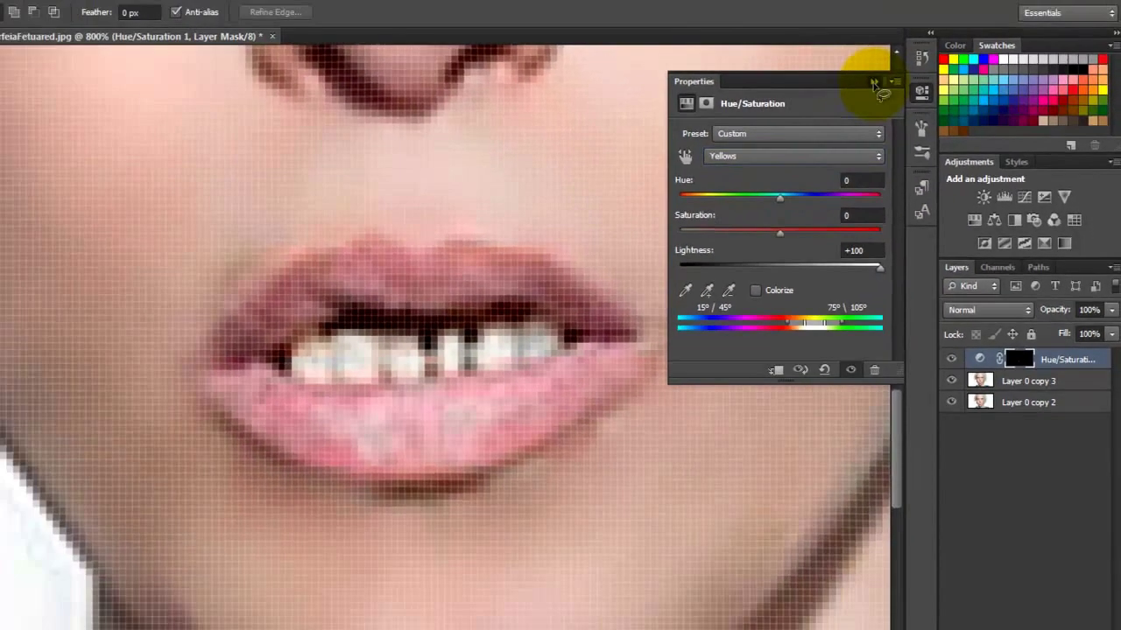
pyautogui.click(848, 59)
pyautogui.click(15, 423)
# Step: Fit the portrait on screen and toggle the Hue/Saturation layer to compare the whitening
pyautogui.rightClick(317, 367)
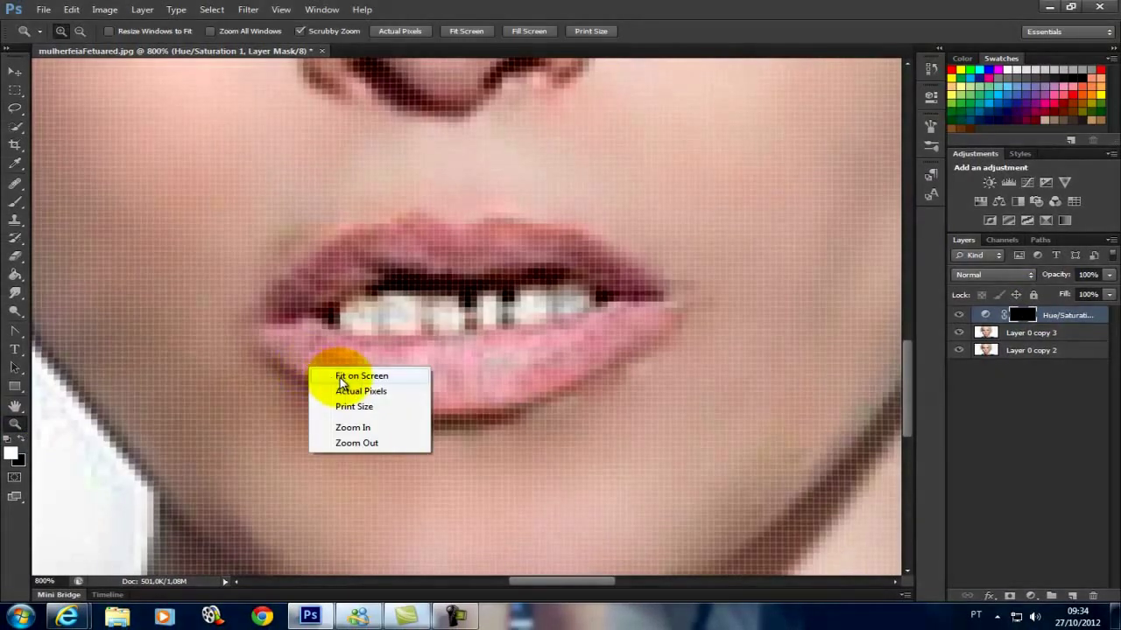
pyautogui.click(391, 370)
pyautogui.click(960, 317)
pyautogui.click(961, 318)
pyautogui.click(961, 319)
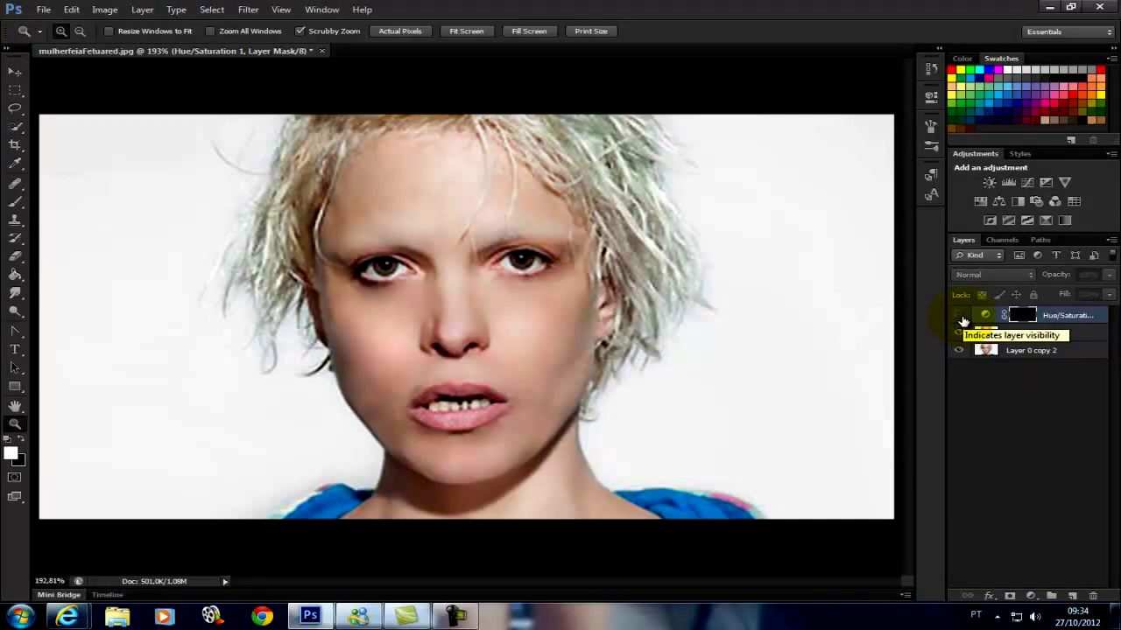
pyautogui.click(962, 319)
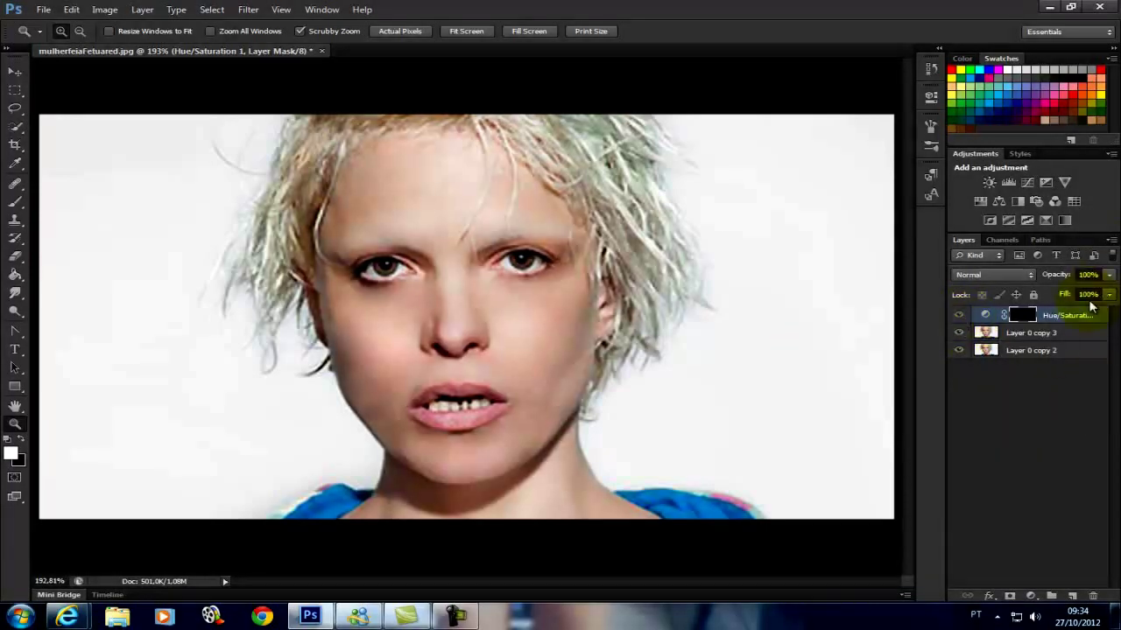
# Step: Merge Layer 0 copy 3 with the adjustment into Hue/Saturation 1 and zoom on the lips
pyautogui.keyDown('ctrl'); pyautogui.click(1055, 334); pyautogui.keyUp('ctrl')
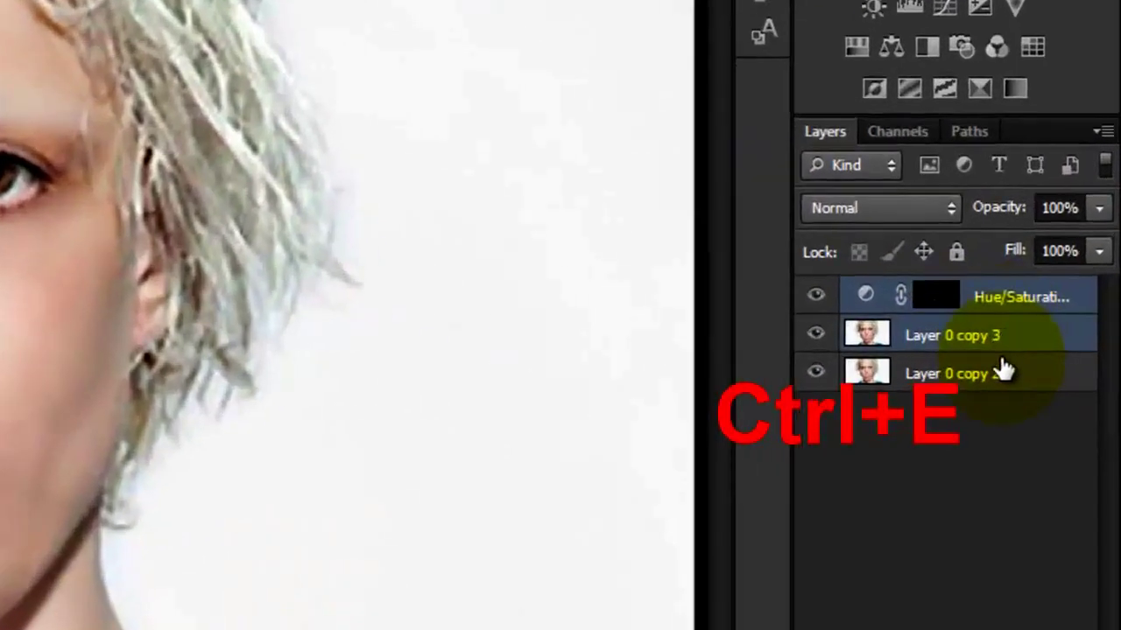
pyautogui.hotkey('ctrl', 'e')
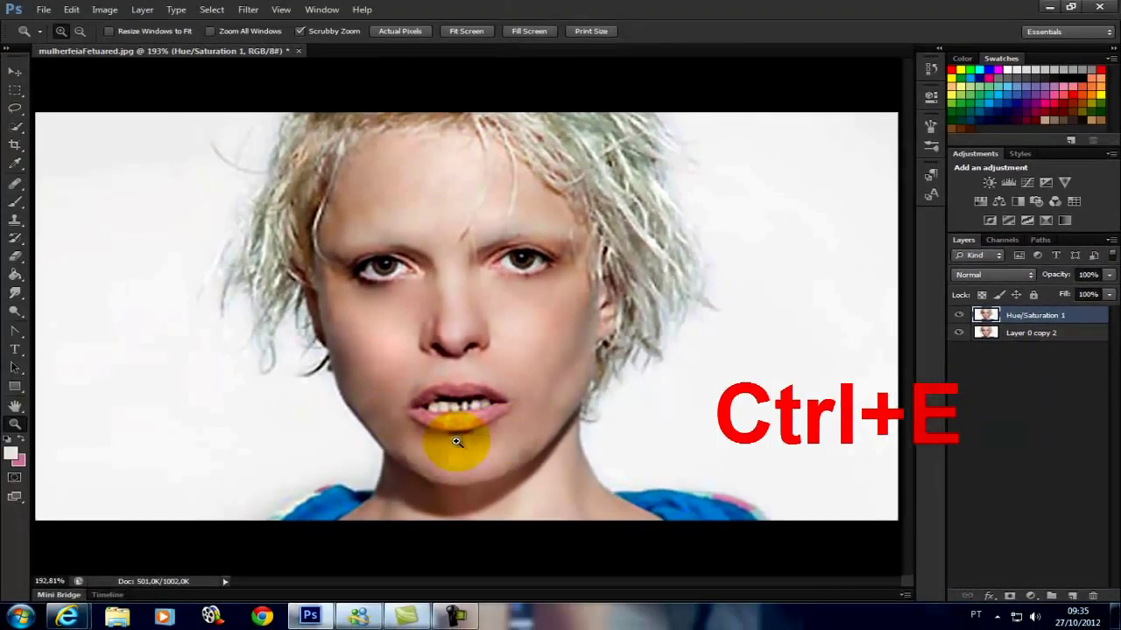
pyautogui.moveTo(430, 429); pyautogui.dragTo(430, 417)
# Step: Zoom in further on the mouth and choose the Eyedropper tool
pyautogui.click(430, 417)
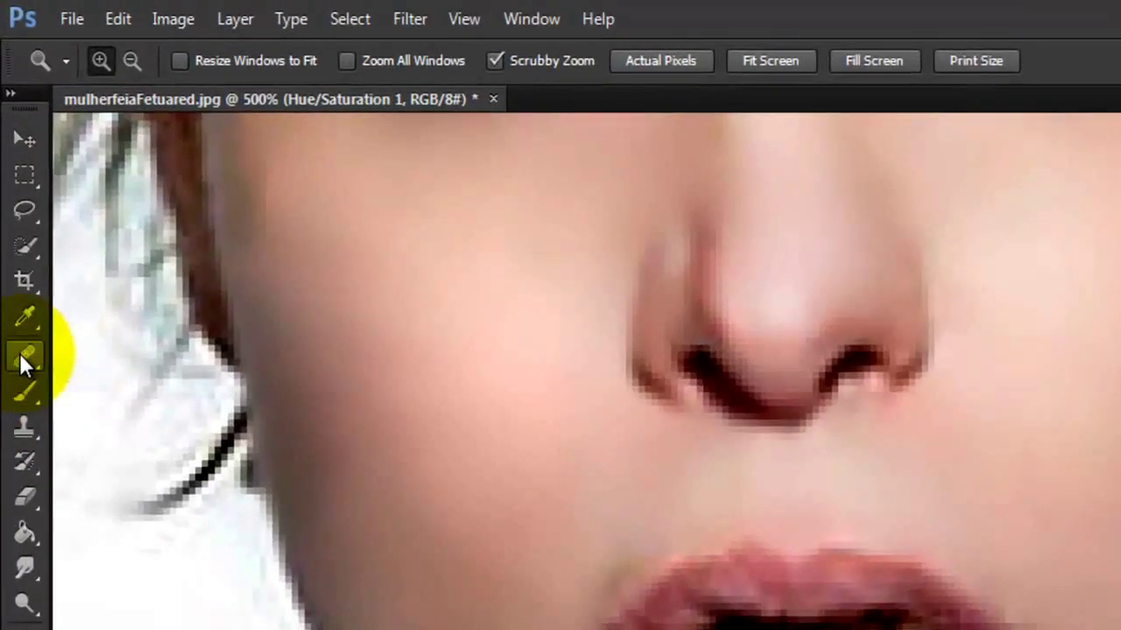
pyautogui.click(24, 318)
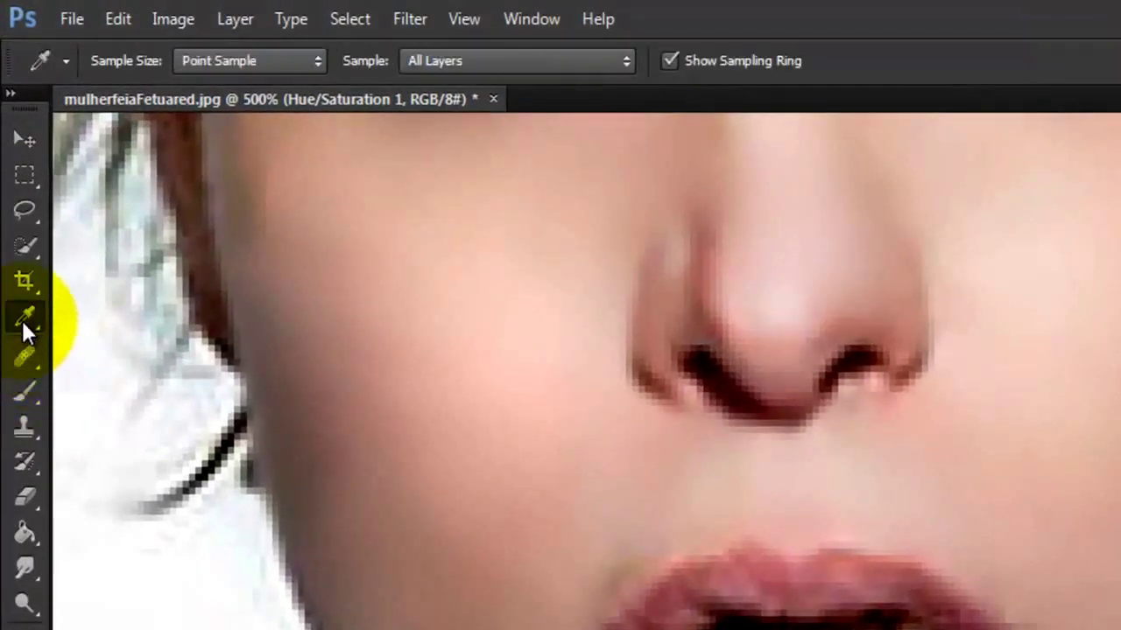
pyautogui.rightClick(23, 315)
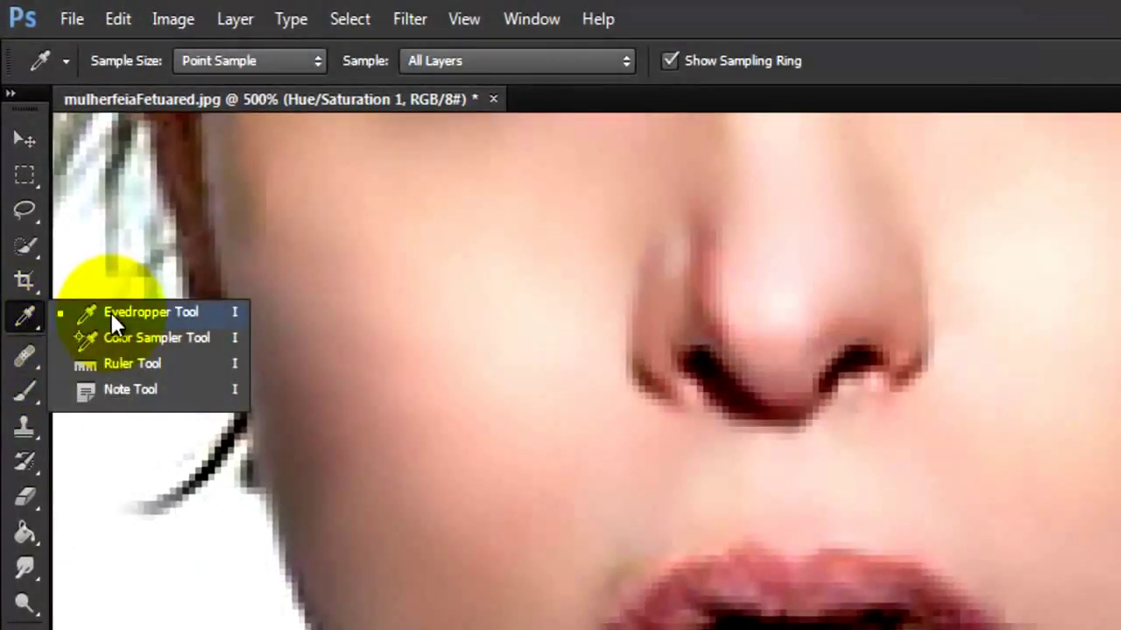
pyautogui.click(35, 316)
pyautogui.rightClick(28, 314)
pyautogui.click(27, 315)
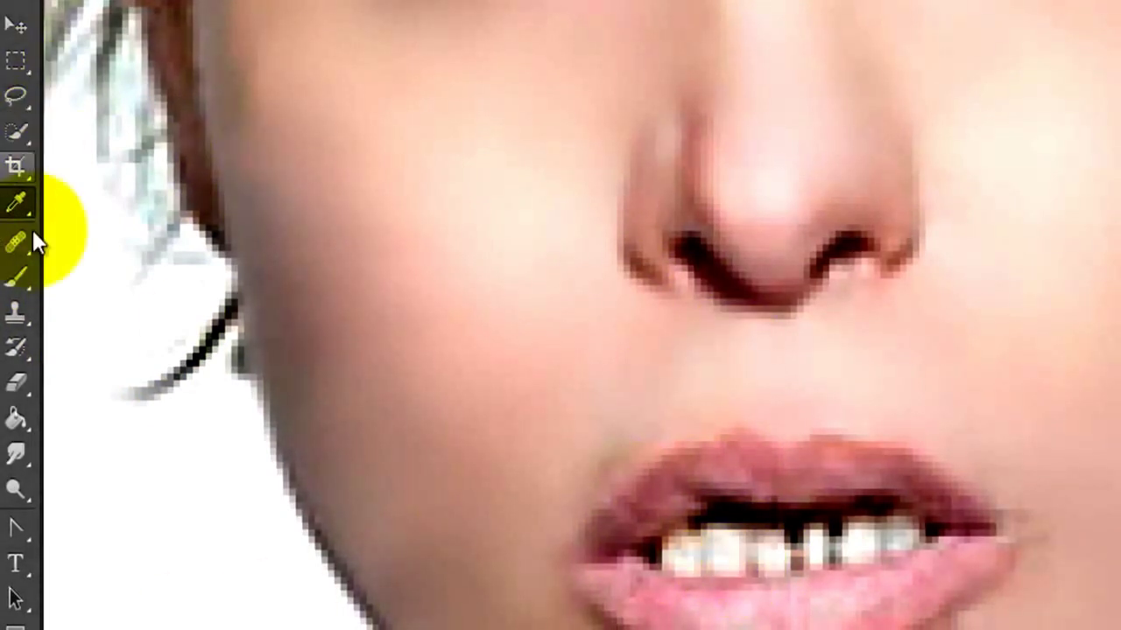
# Step: Paint over the gaps between the front teeth with a smaller brush
pyautogui.click(16, 279)
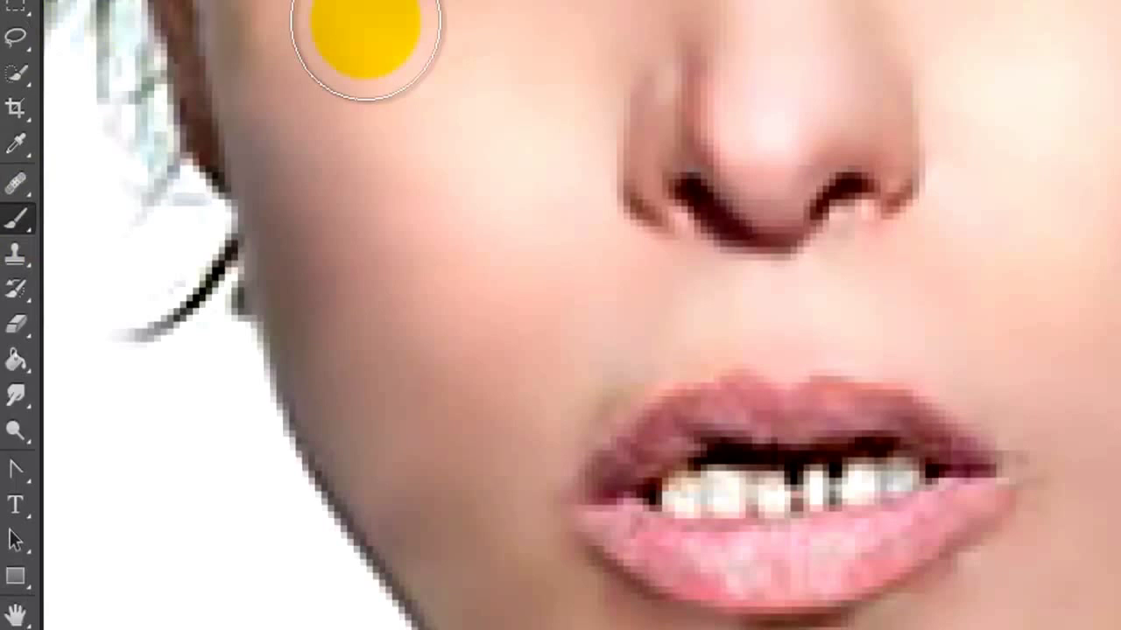
pyautogui.click(707, 457)
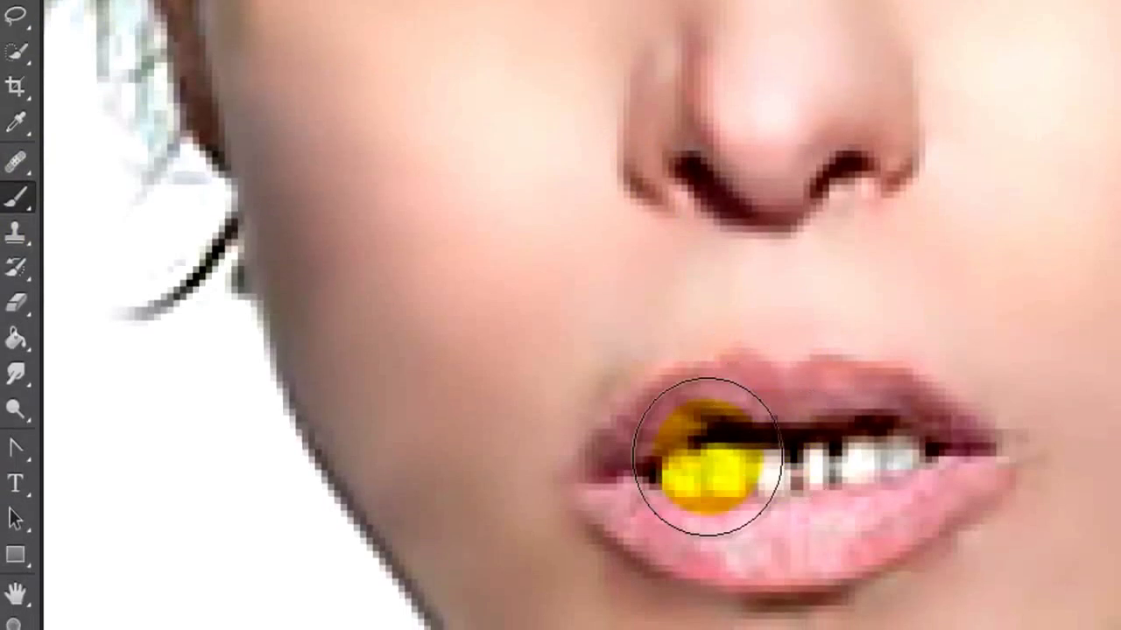
pyautogui.press('[')
pyautogui.press('[')
pyautogui.press('[')
pyautogui.press('[')
pyautogui.press('[')
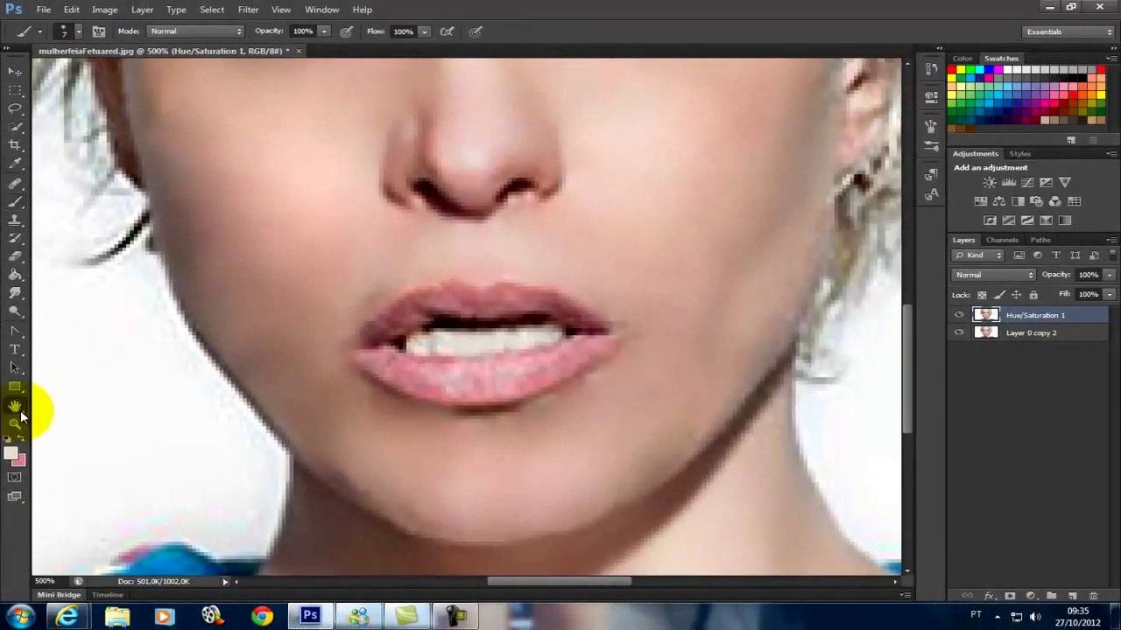
pyautogui.click(14, 423)
# Step: Fit the portrait on screen and set Hue/Saturation 1's blend mode to Screen
pyautogui.rightClick(293, 355)
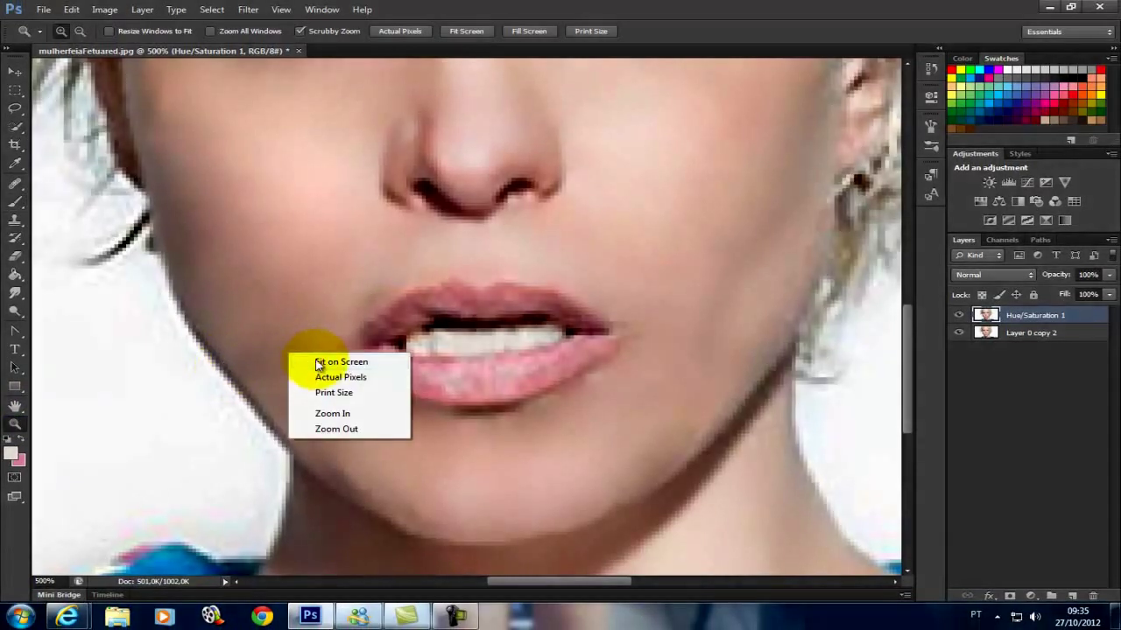
pyautogui.click(315, 359)
pyautogui.click(484, 448)
pyautogui.rightClick(483, 452)
pyautogui.click(528, 462)
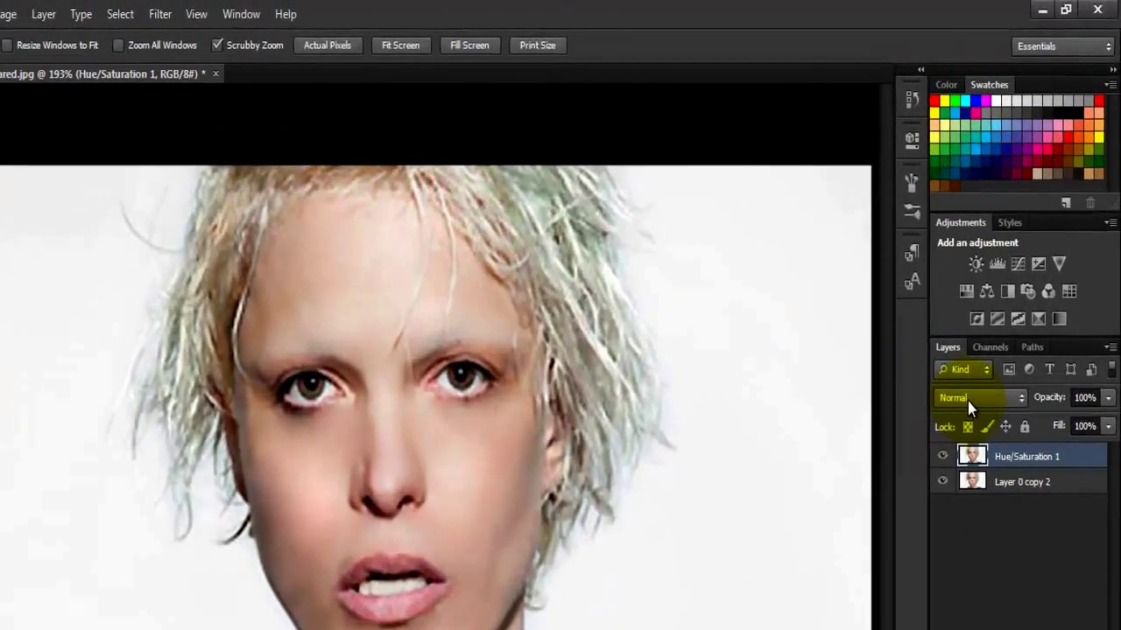
pyautogui.click(969, 405)
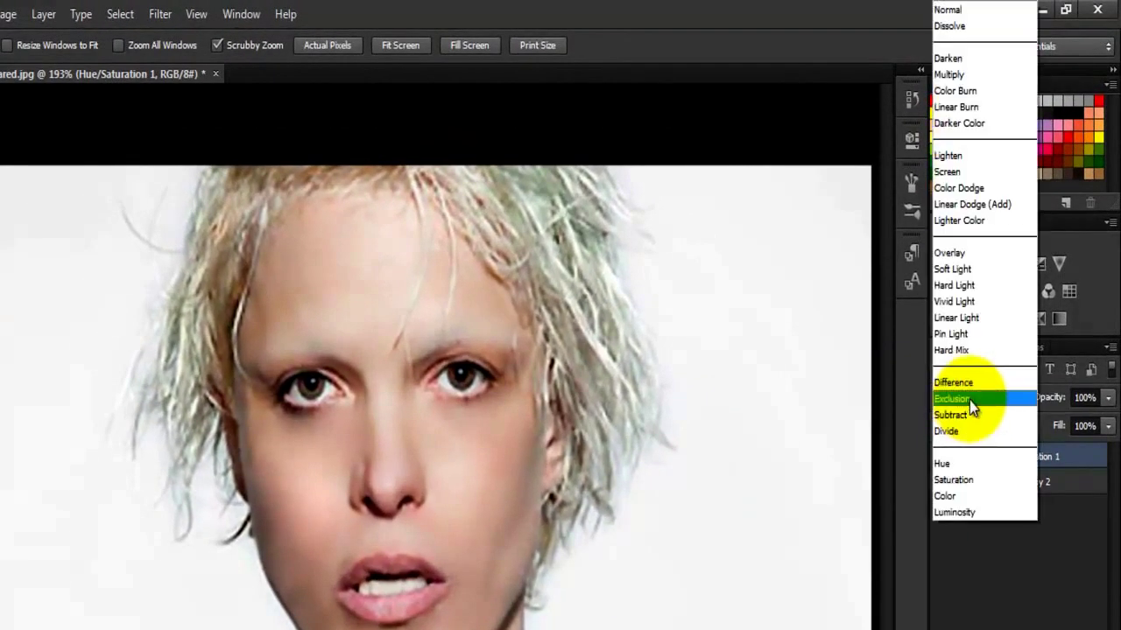
pyautogui.click(968, 9)
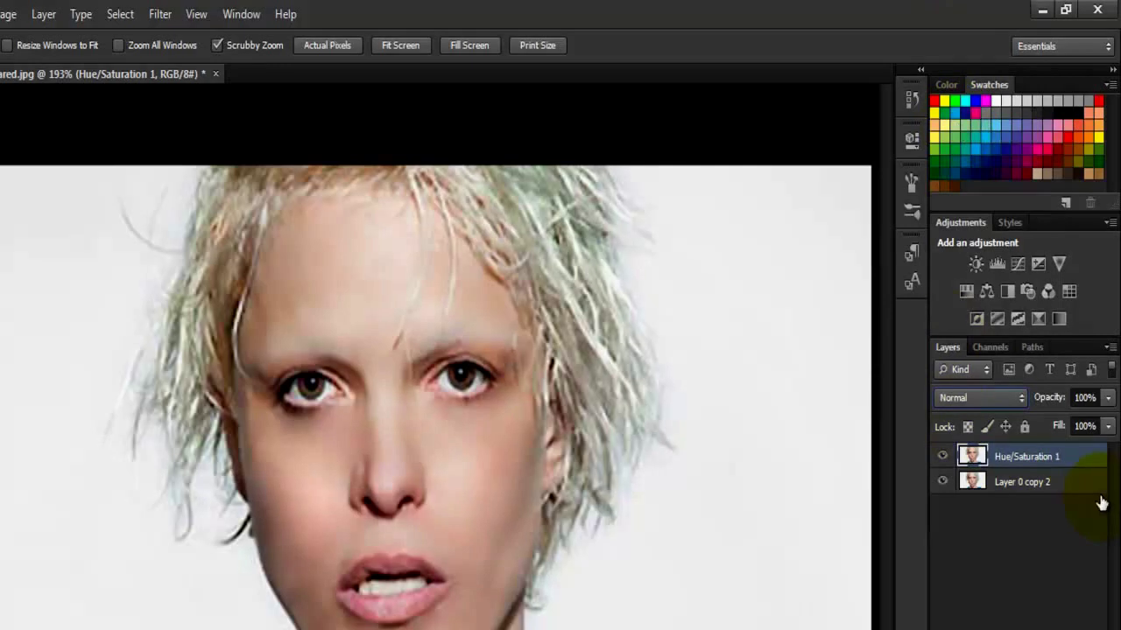
pyautogui.click(1003, 405)
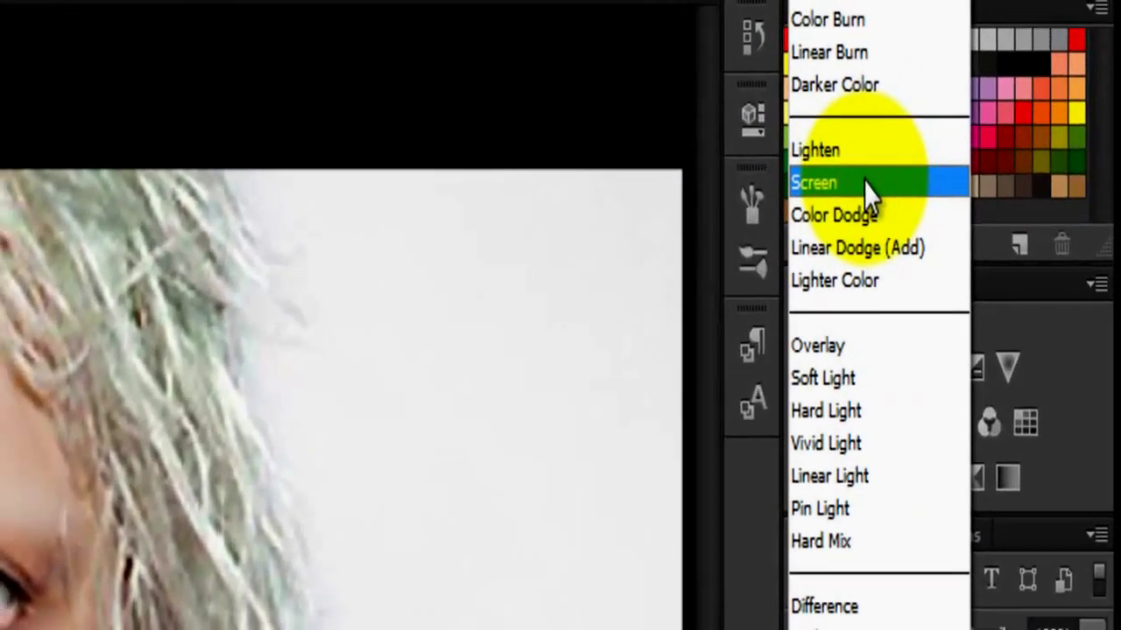
pyautogui.click(890, 184)
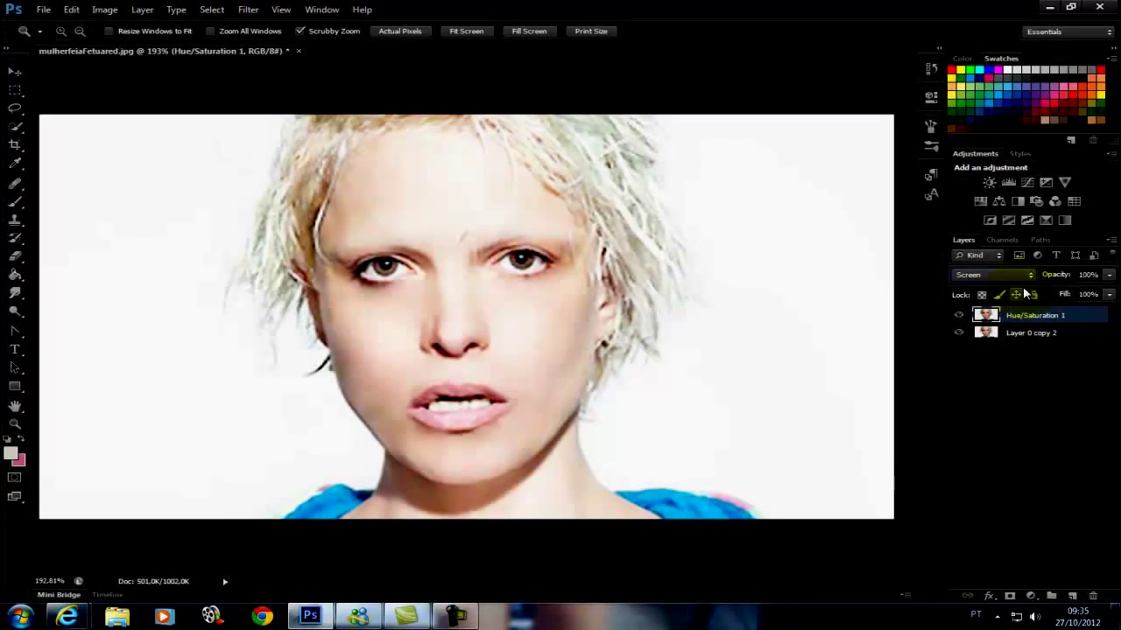
pyautogui.keyDown('shift'); pyautogui.click(1017, 333); pyautogui.keyUp('shift')
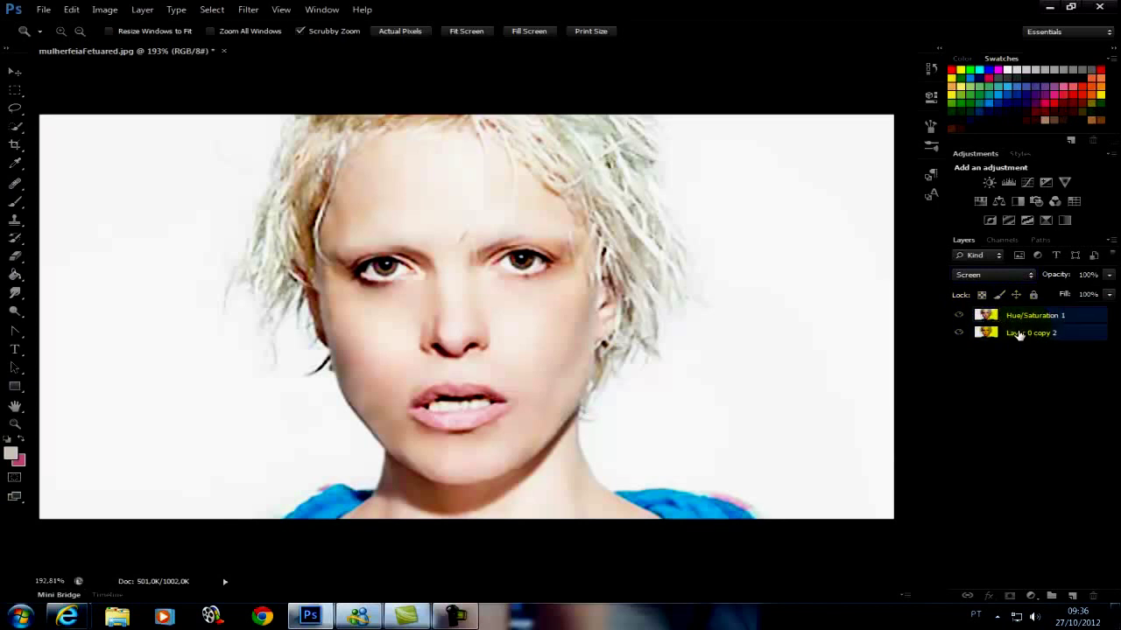
pyautogui.click(1031, 333)
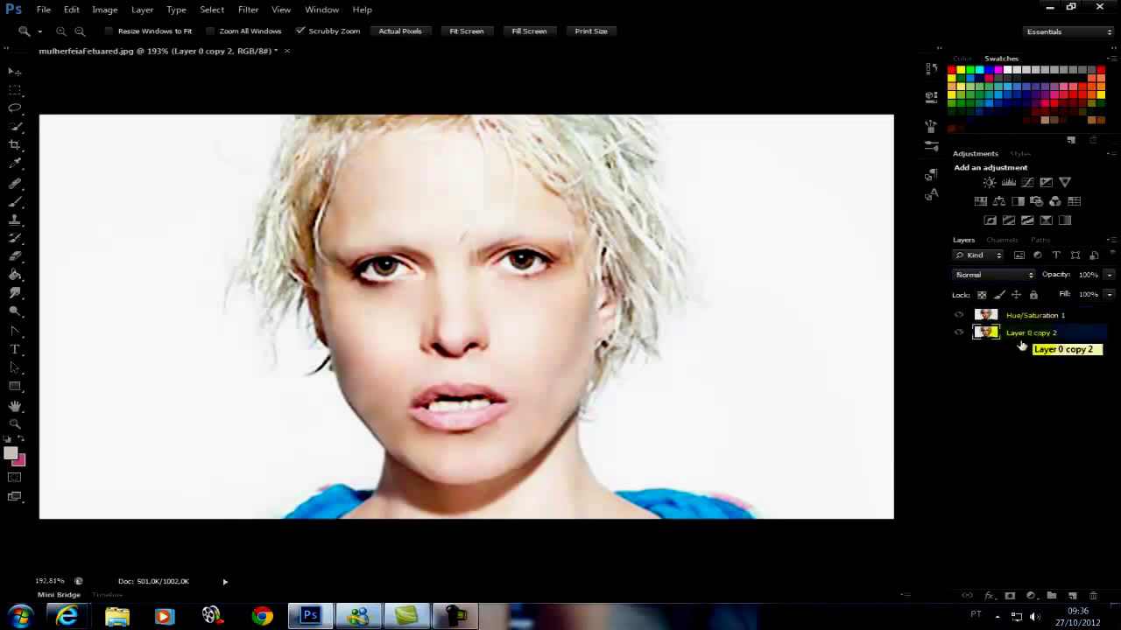
pyautogui.click(1043, 324)
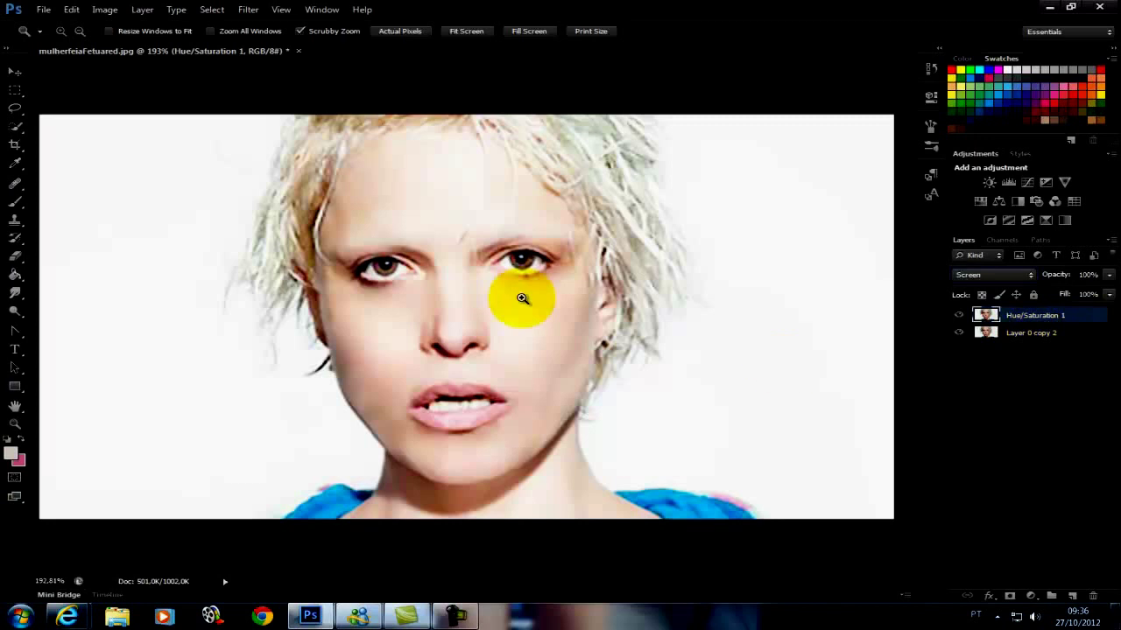
pyautogui.click(1014, 337)
pyautogui.click(1024, 323)
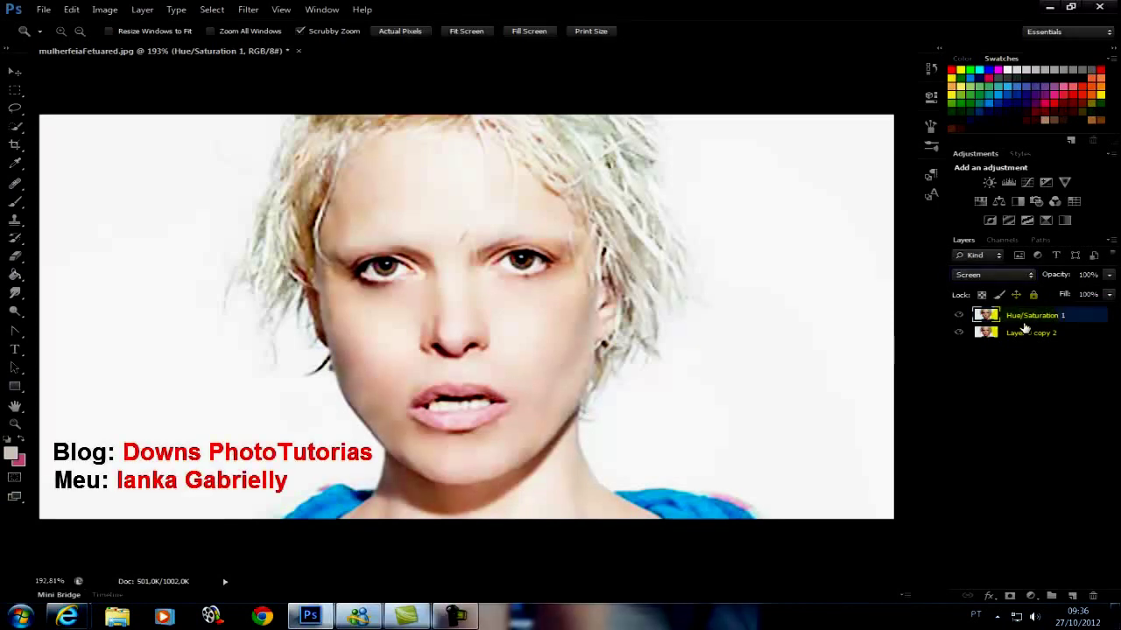
pyautogui.click(1044, 332)
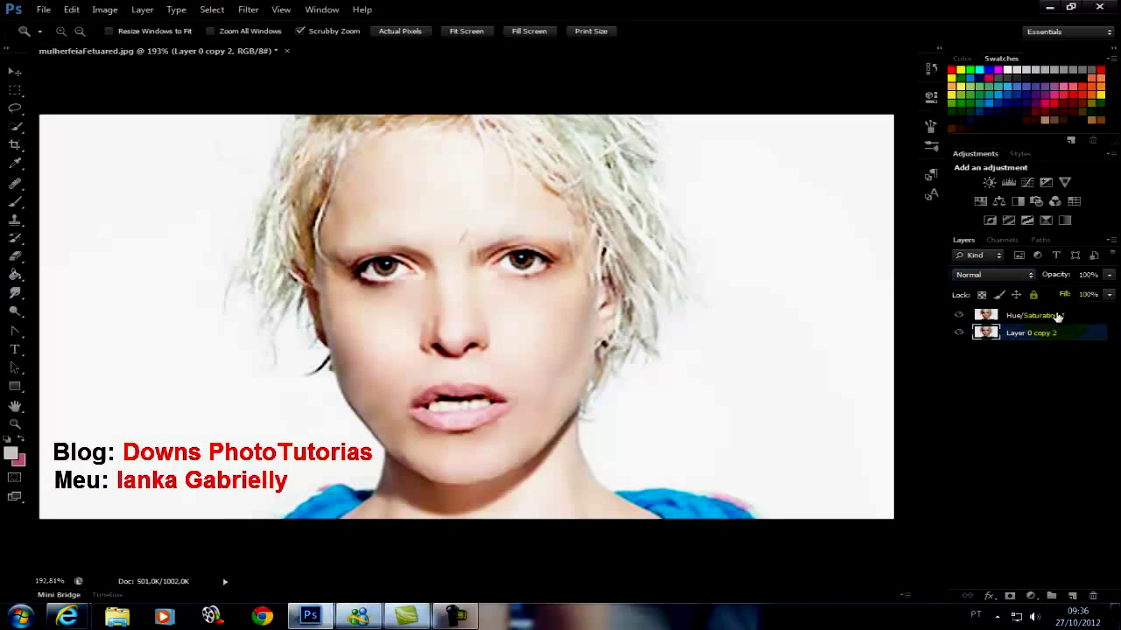
pyautogui.click(1058, 316)
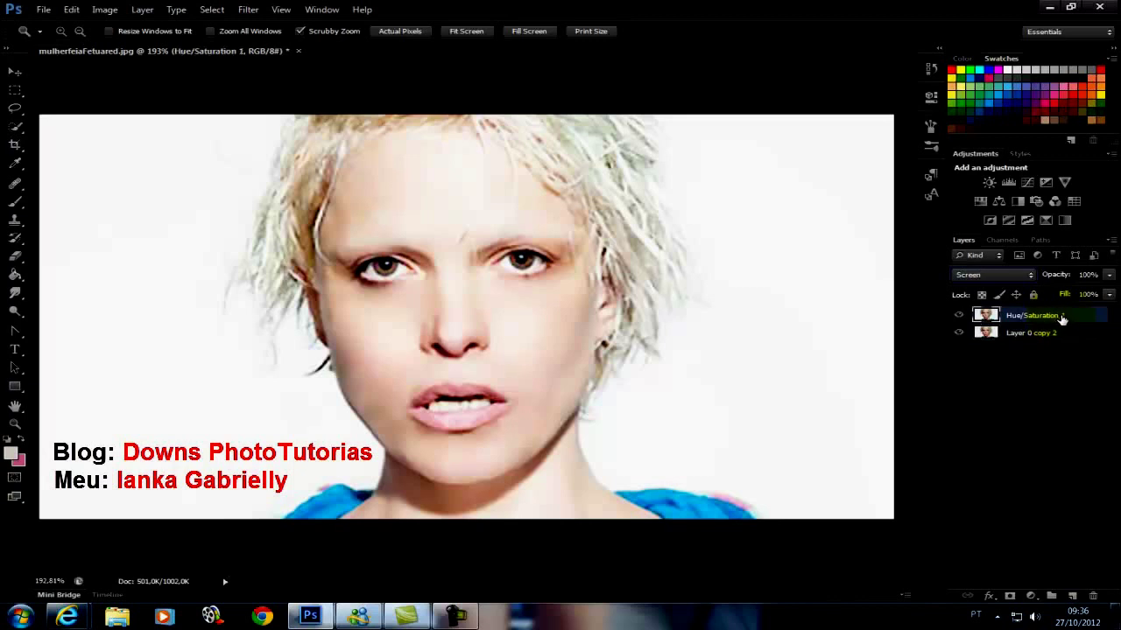